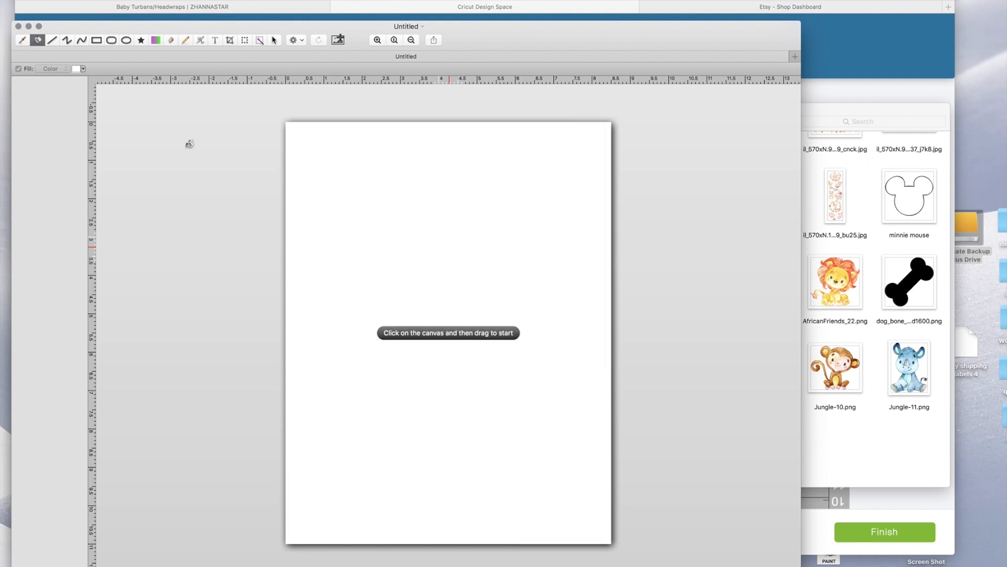
Add the Jungle-10.png monkey from the animals folder to the blank page and scale it down in the page's upper-left corner.
click(838, 370)
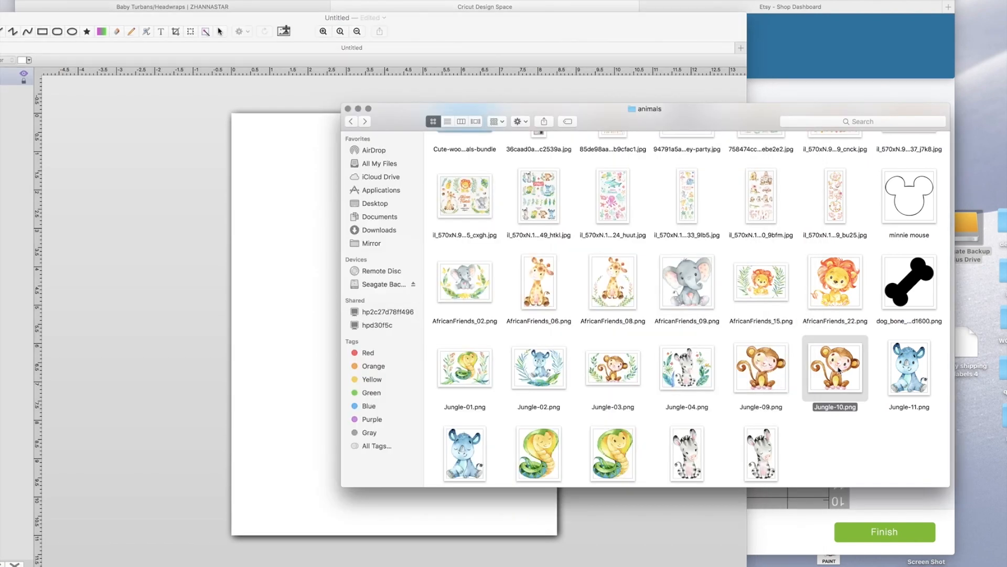
drag(839, 376, 317, 252)
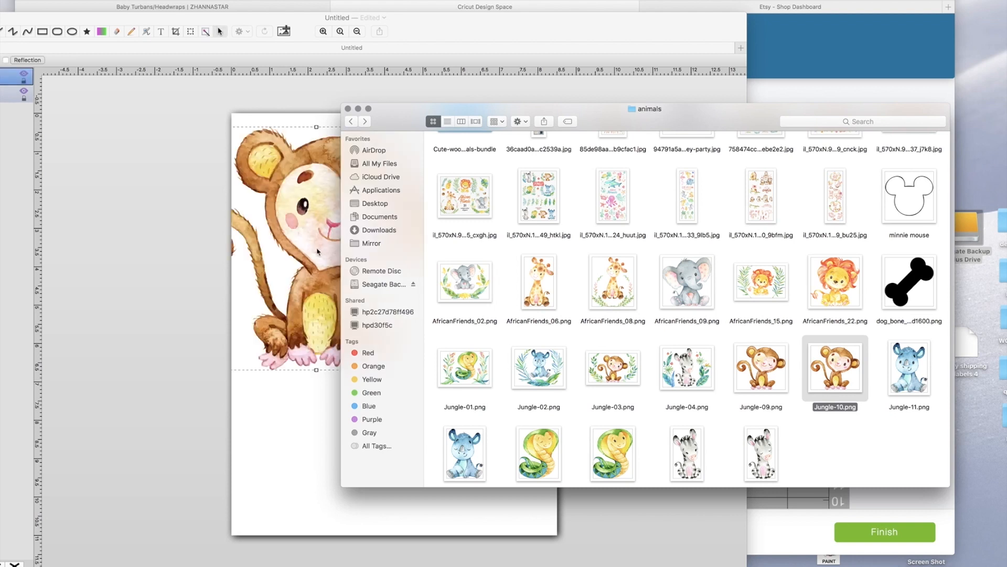
click(285, 393)
mouse_move(374, 220)
mouse_down()
mouse_move(432, 223)
mouse_move(442, 176)
mouse_move(427, 212)
mouse_up()
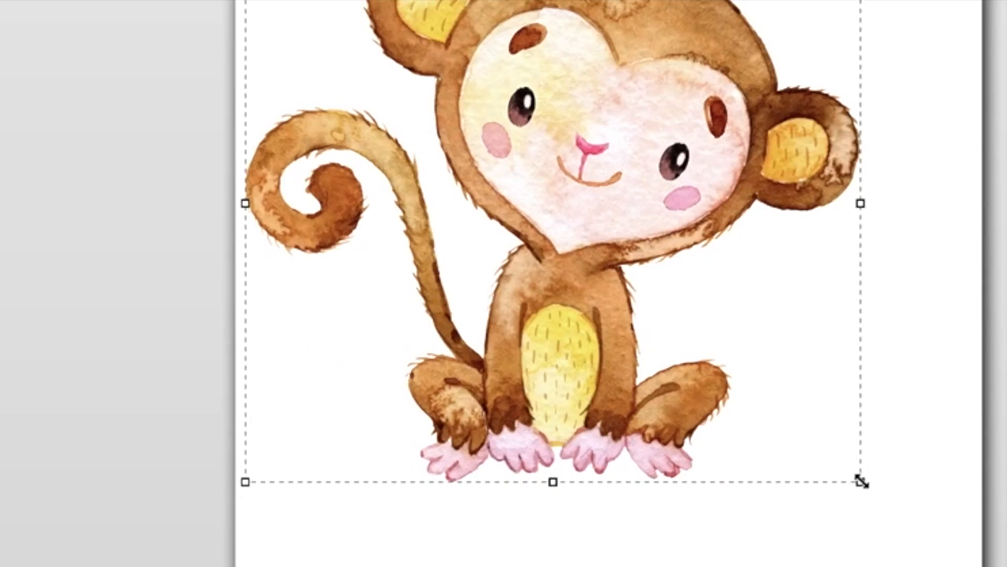
drag(505, 362, 352, 255)
drag(511, 234, 348, 90)
drag(356, 1, 382, 19)
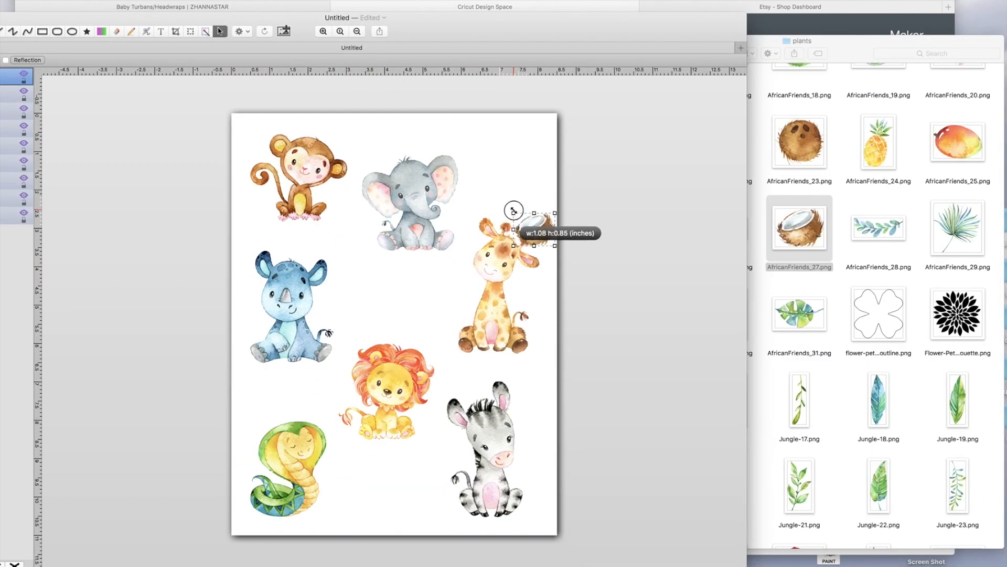
Move the half coconut below the lion and add the AfricanFriends_24.png pineapple, scaled down, in the page's upper-right corner.
drag(537, 232, 506, 180)
scroll(814, 211, down, 1)
drag(884, 146, 398, 292)
drag(505, 187, 380, 487)
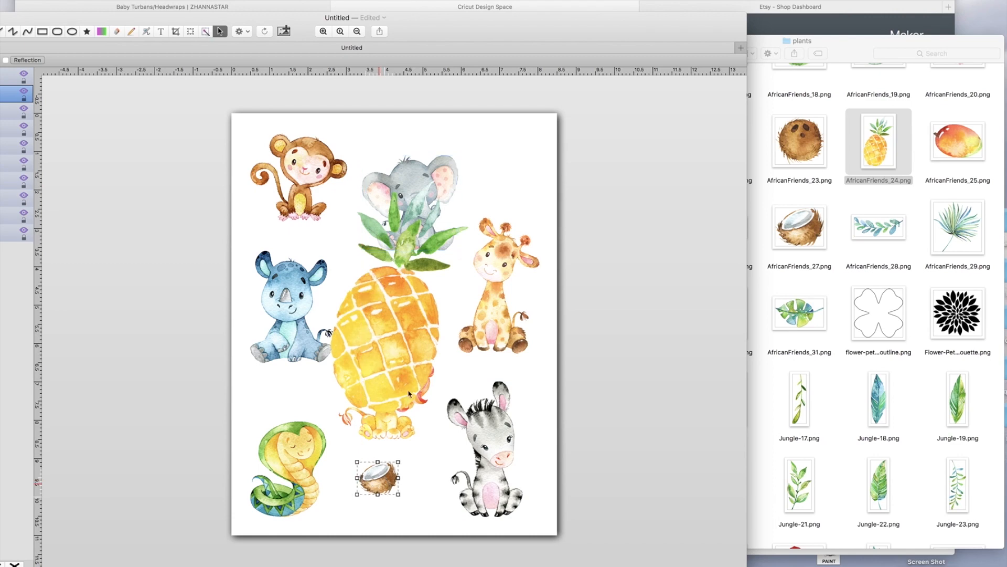
click(403, 373)
drag(467, 413, 493, 184)
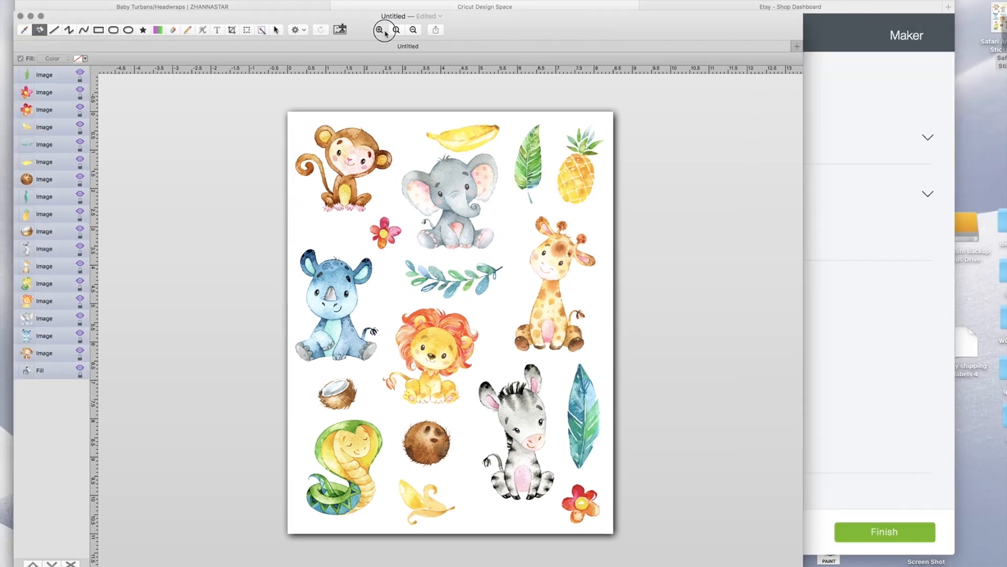
Outline the blue-green leafy branch with Lasso Selection, leaving a narrow margin around its leaves.
click(385, 32)
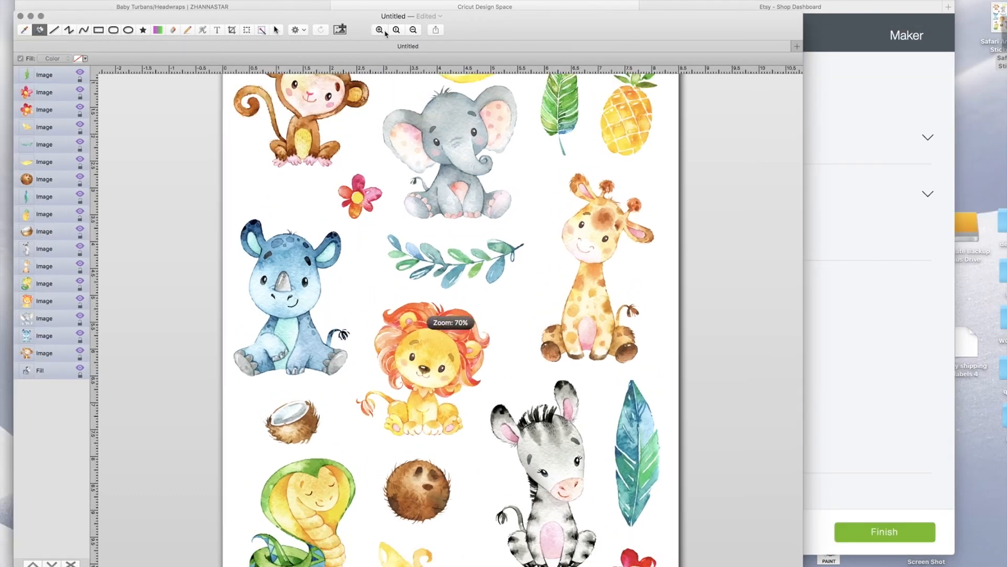
click(384, 33)
click(385, 33)
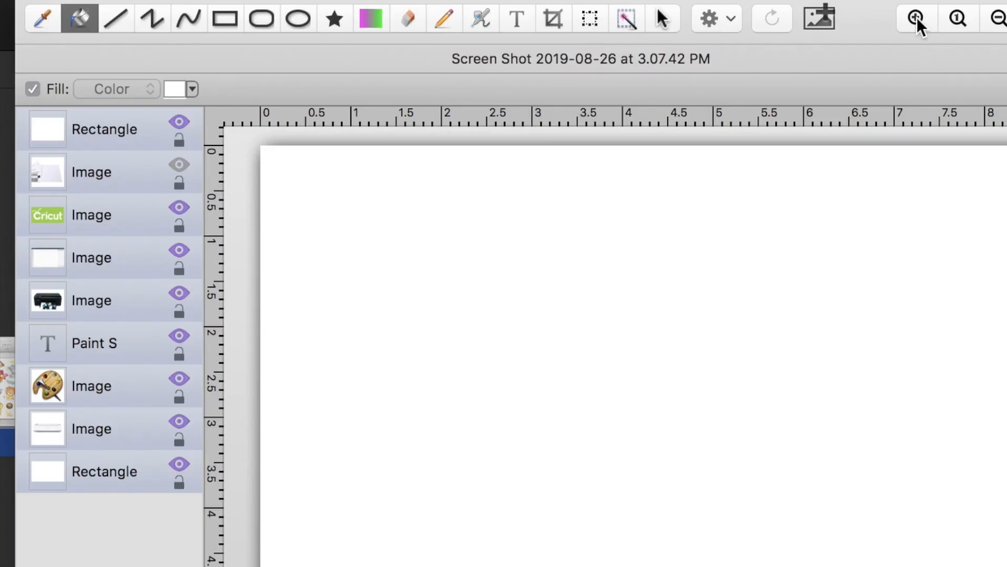
click(917, 17)
click(917, 18)
click(917, 17)
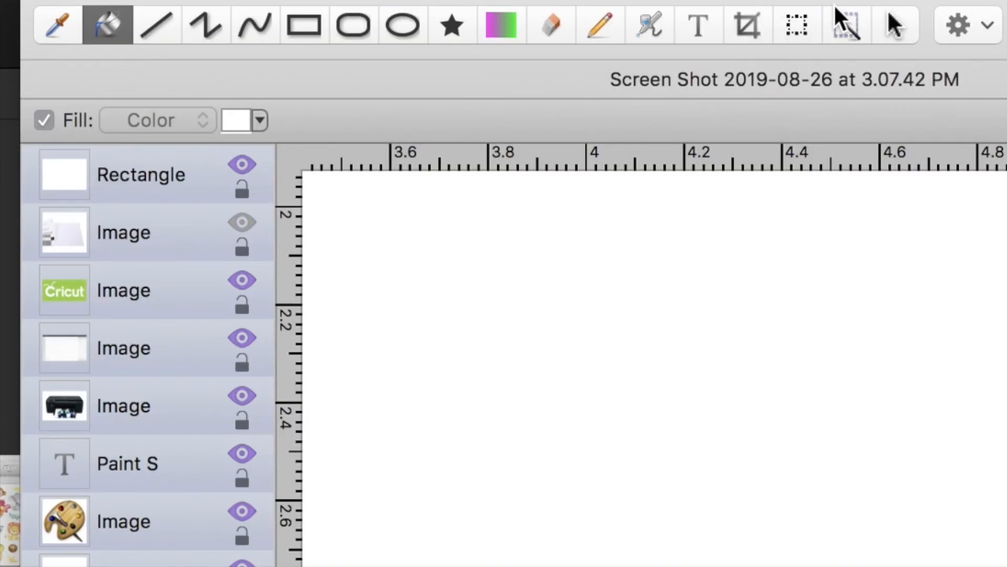
click(797, 26)
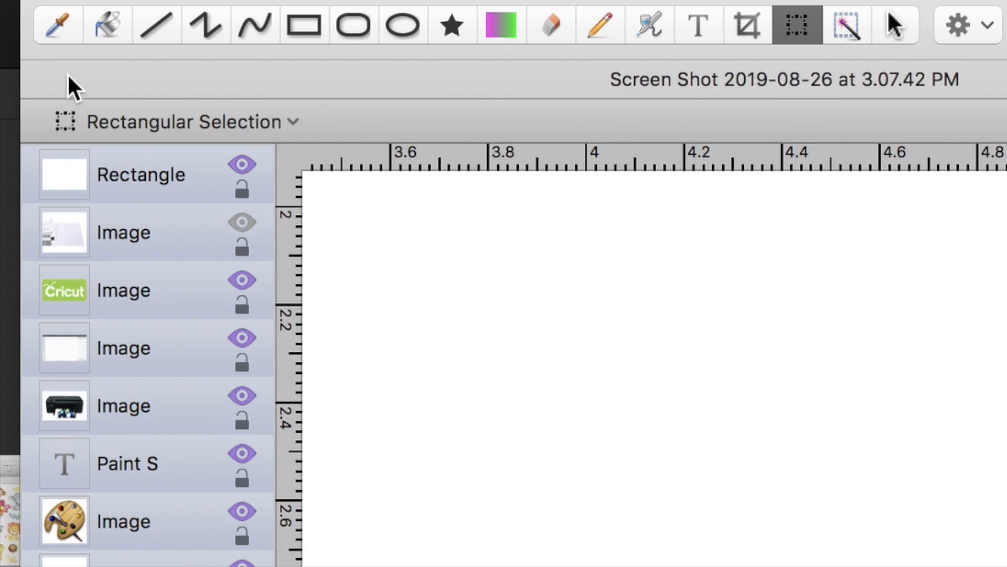
click(208, 124)
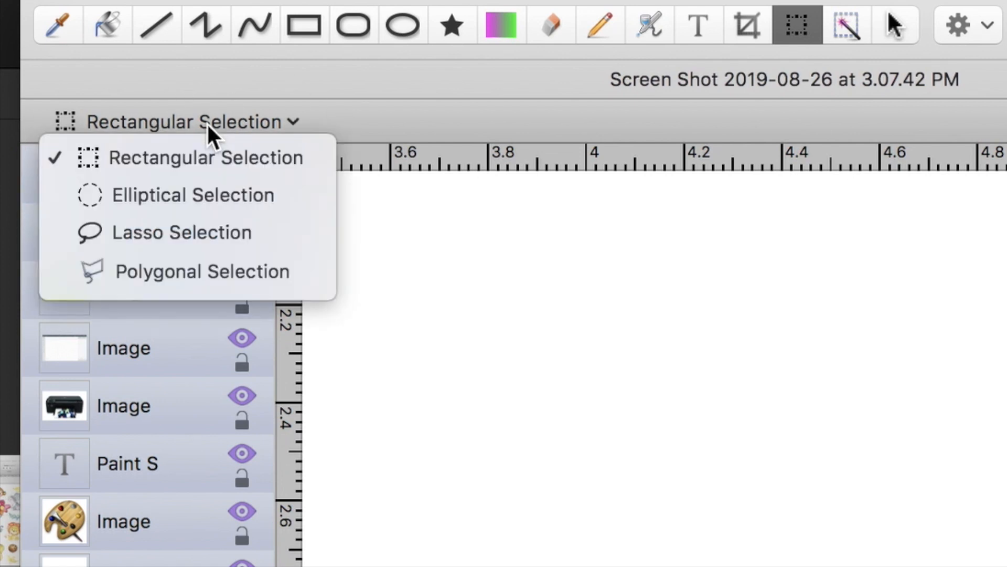
click(234, 237)
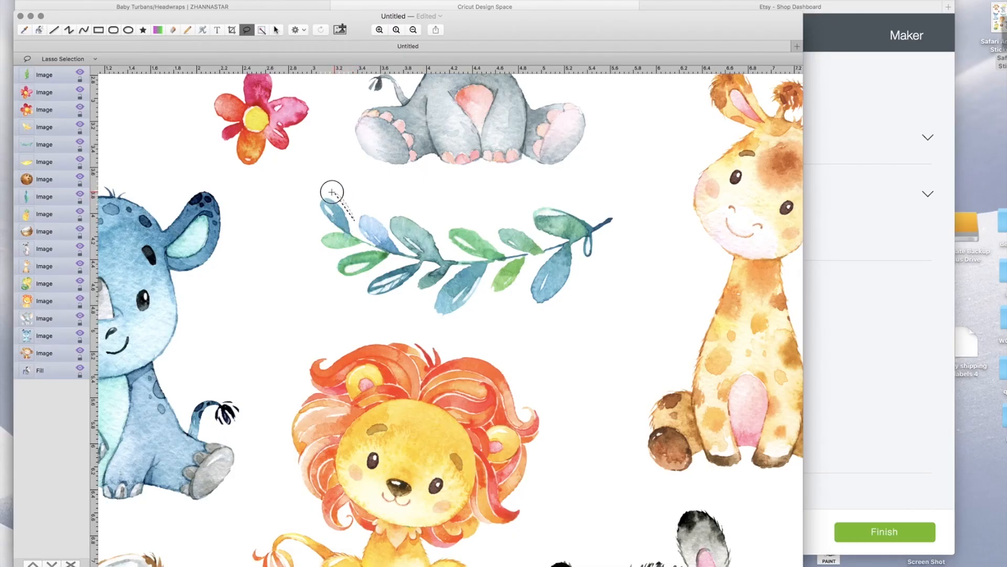
mouse_move(332, 192)
mouse_down()
mouse_move(308, 202)
mouse_move(328, 230)
mouse_move(311, 237)
mouse_move(317, 253)
mouse_move(339, 255)
mouse_move(338, 281)
mouse_move(369, 280)
mouse_move(360, 296)
mouse_move(371, 307)
mouse_move(412, 288)
mouse_up()
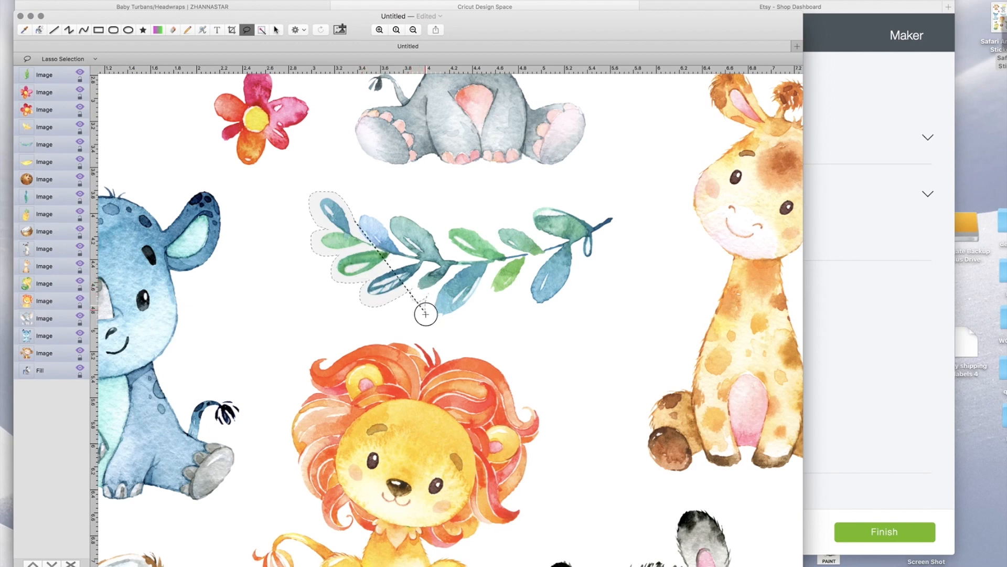
mouse_move(489, 302)
mouse_down()
mouse_move(529, 289)
mouse_move(530, 307)
mouse_move(557, 307)
mouse_move(580, 260)
mouse_move(597, 264)
mouse_move(598, 237)
mouse_move(624, 217)
mouse_move(552, 203)
mouse_move(490, 233)
mouse_move(454, 220)
mouse_move(438, 231)
mouse_move(409, 208)
mouse_up()
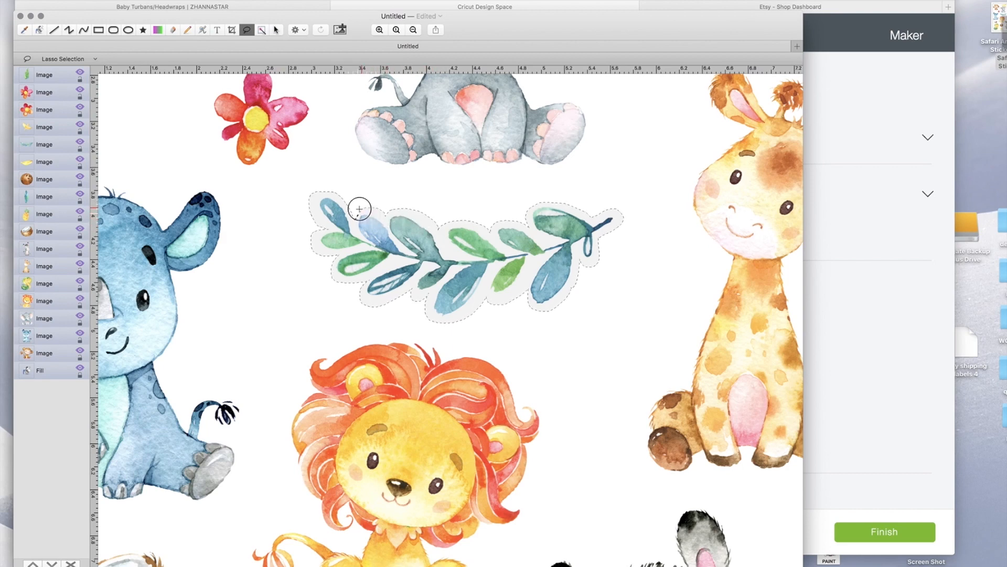
Copy the outlined branch and paste it as a new layer aligned over the original.
key(super+c)
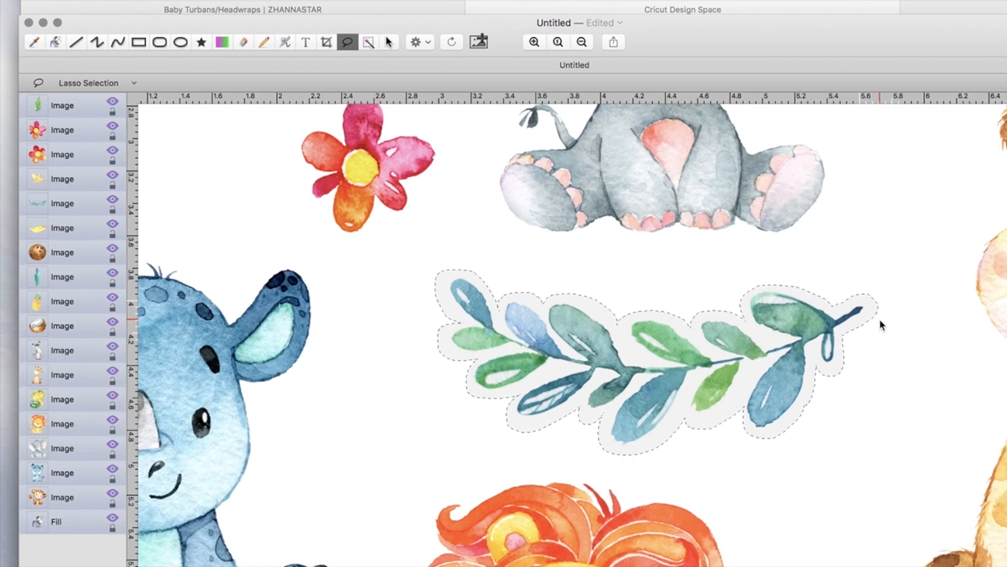
key(super+v)
drag(516, 257, 491, 261)
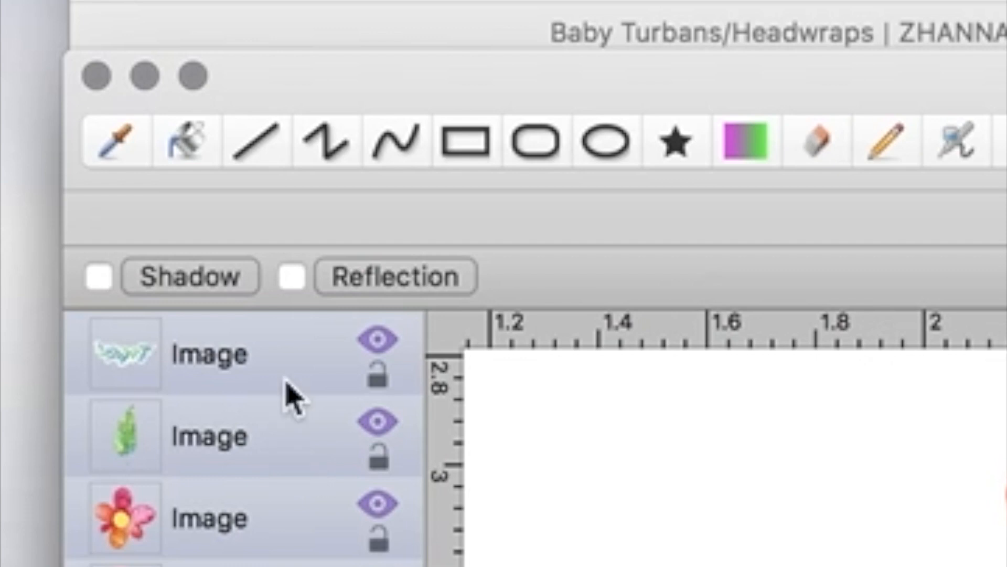
Hide the pasted branch layer at the top of the layer stack.
click(287, 363)
click(372, 362)
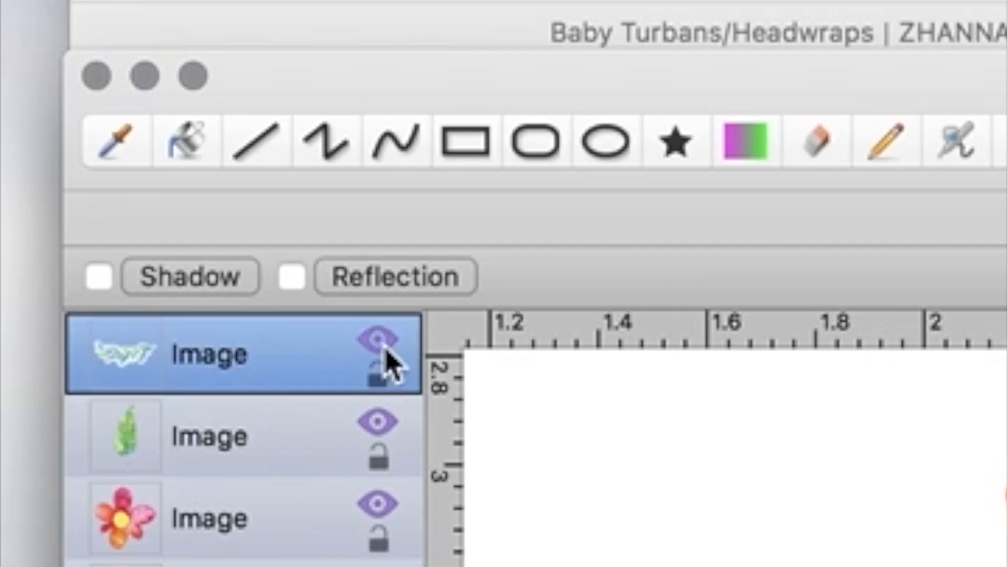
click(388, 357)
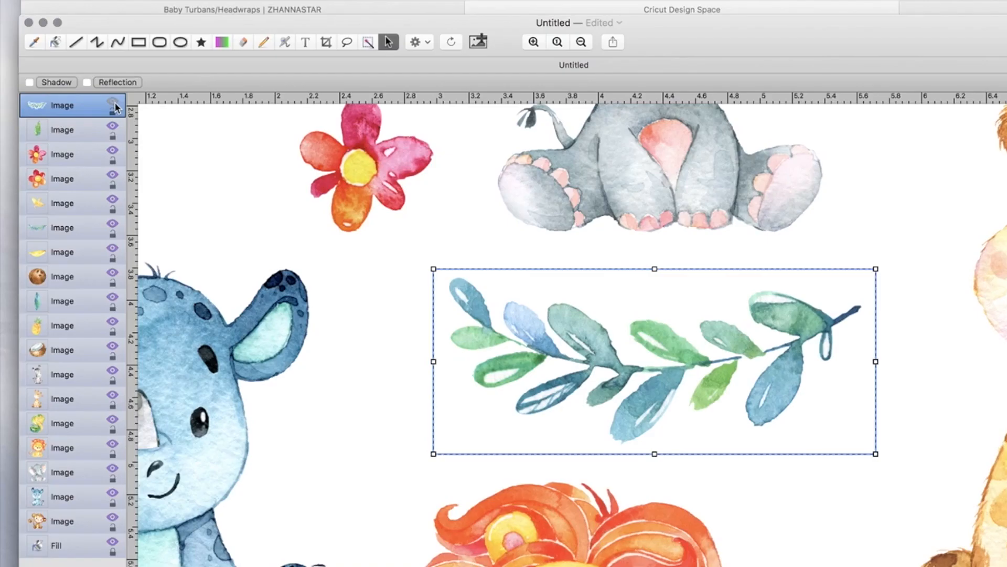
click(114, 110)
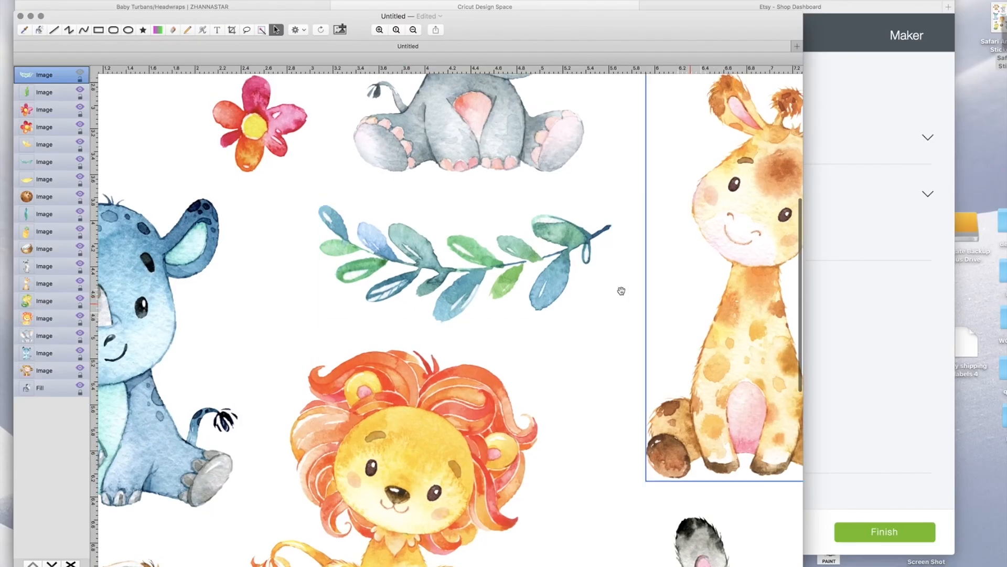
Lasso-select the remaining pictures with a narrow margin and paste the copies as new layers over the originals.
scroll(850, 406, up, 10)
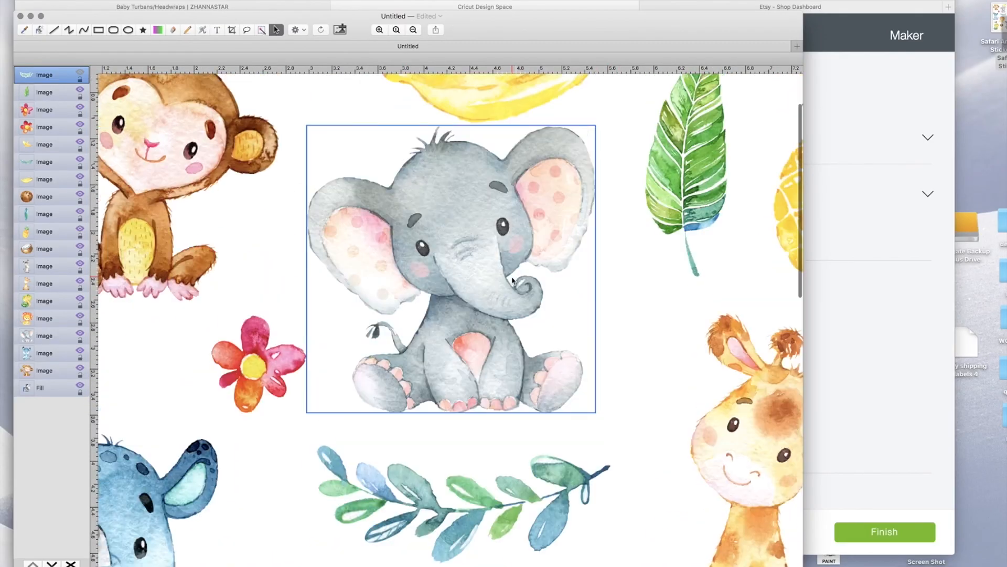
scroll(513, 281, up, 2)
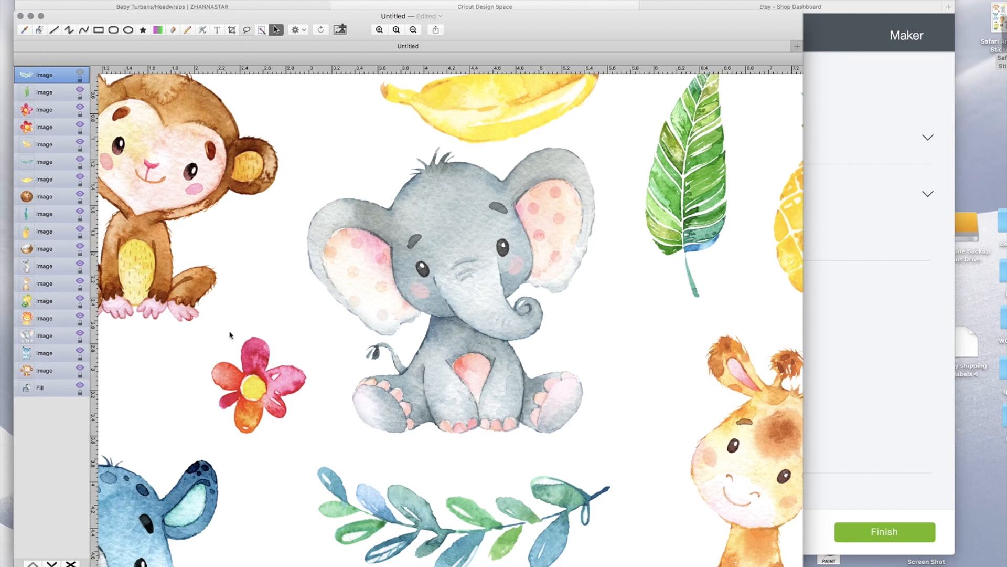
key(l)
scroll(230, 335, up, 2)
scroll(230, 335, left, 5)
mouse_move(247, 127)
mouse_down()
mouse_move(210, 252)
mouse_move(197, 360)
mouse_move(266, 376)
mouse_move(341, 374)
mouse_move(349, 351)
mouse_move(317, 294)
mouse_move(388, 255)
mouse_move(362, 135)
mouse_up()
key(super+c)
key(super+v)
drag(531, 199, 259, 310)
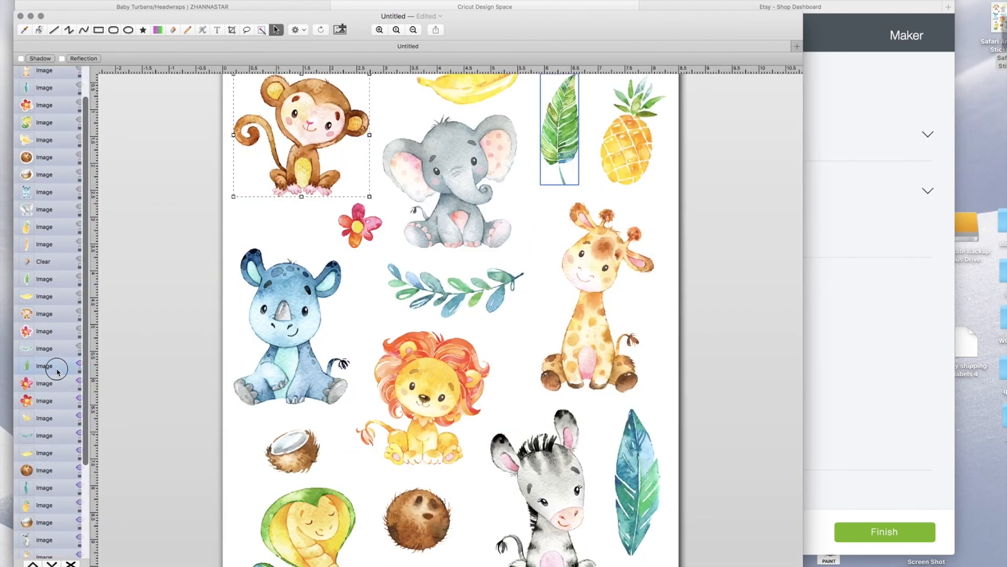
Delete all the original picture layers and the background Fill layer, keeping only the pasted cutouts.
shift+click(56, 371)
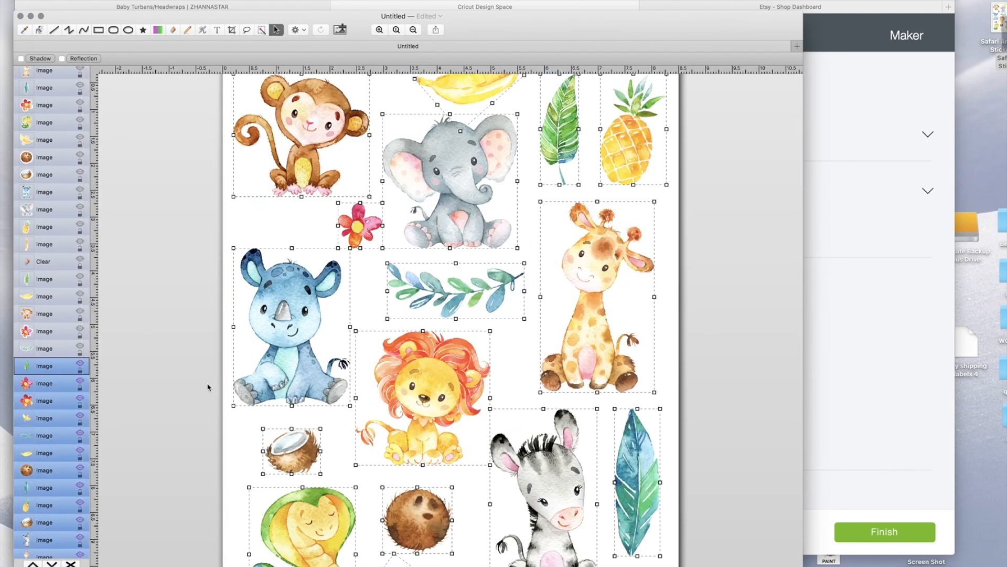
key(Delete)
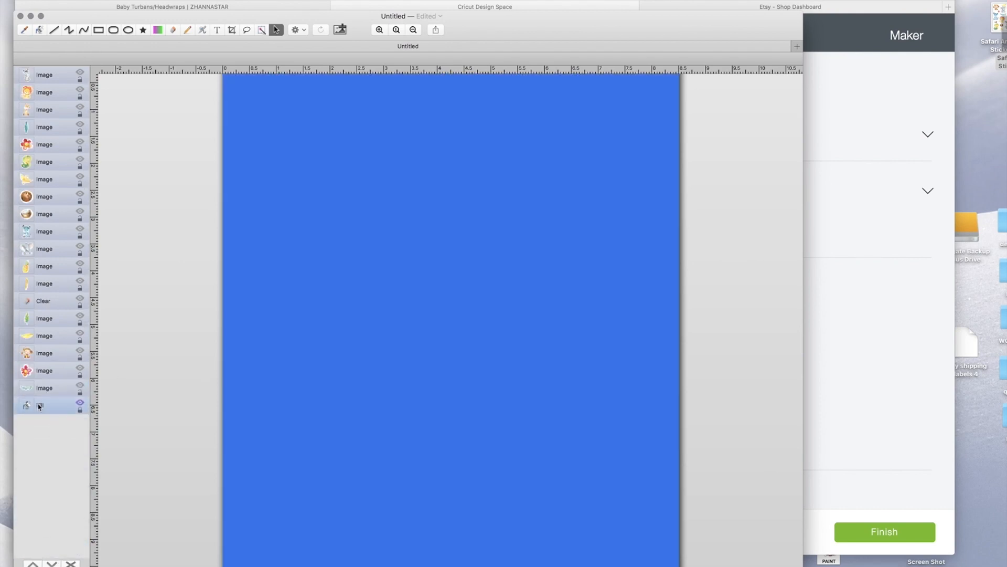
click(39, 407)
key(Delete)
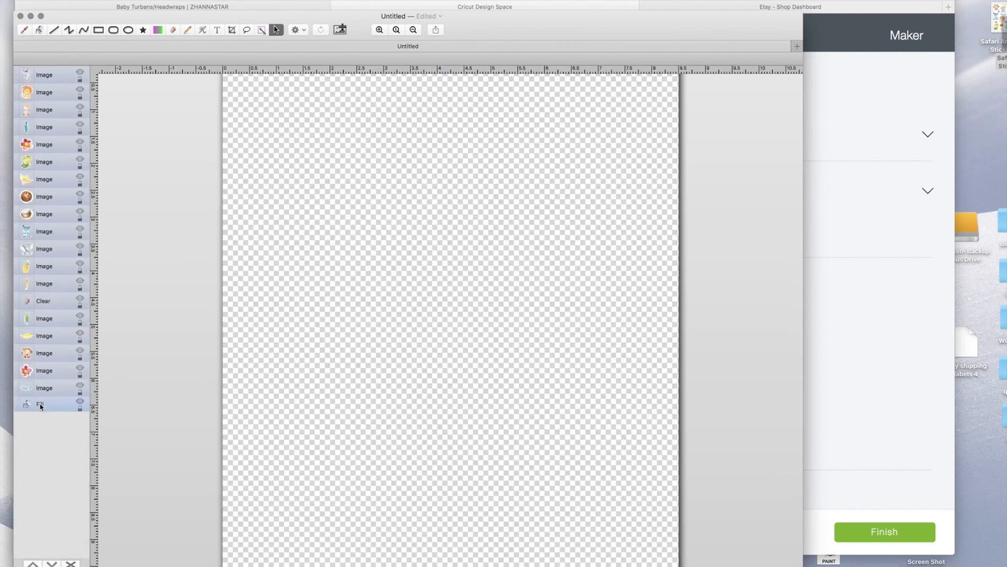
Make all the hidden cutout layers visible, including the leafy branch.
click(80, 73)
click(80, 90)
click(80, 107)
click(79, 142)
click(80, 159)
click(79, 176)
click(79, 194)
click(79, 211)
click(79, 229)
click(80, 246)
click(80, 263)
click(80, 369)
click(81, 388)
click(175, 331)
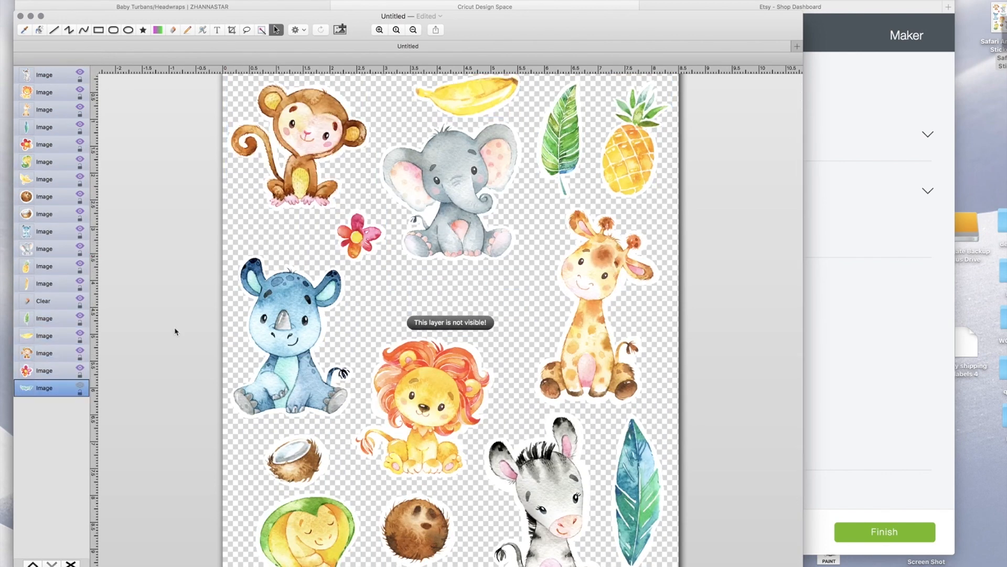
click(79, 386)
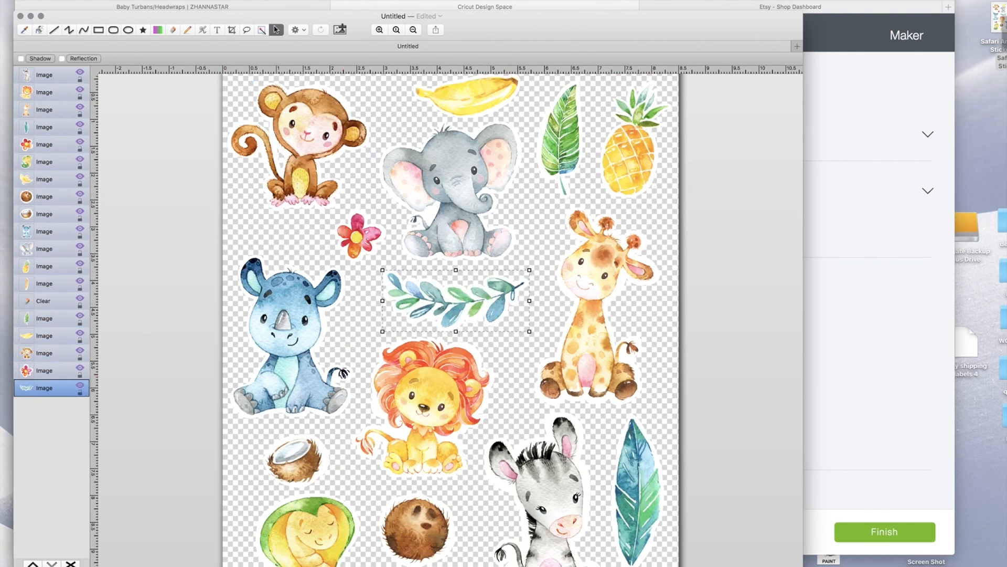
Save the sticker sheet to the Desktop in PNG format as African Friends Safari Stickers.
key(super+s)
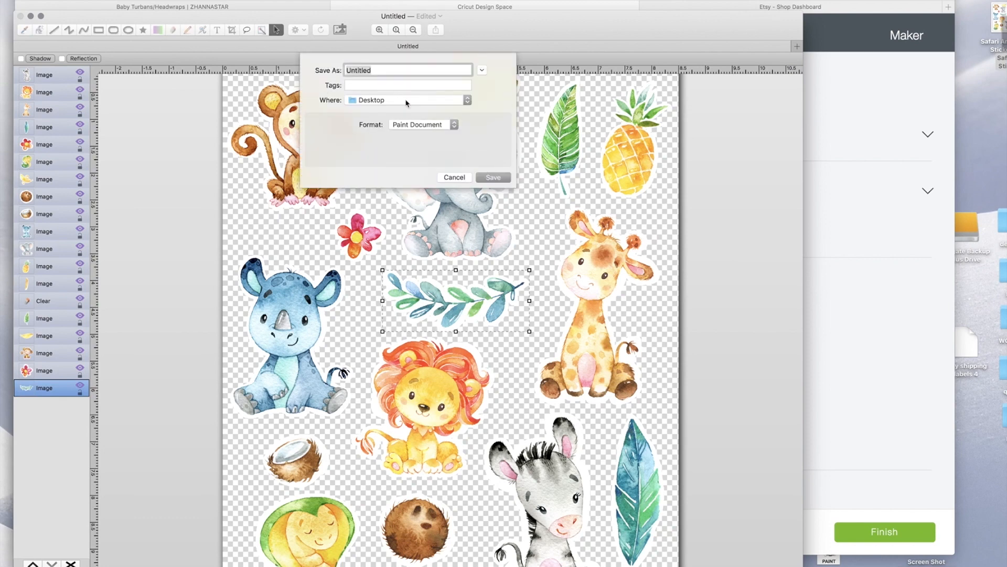
click(425, 125)
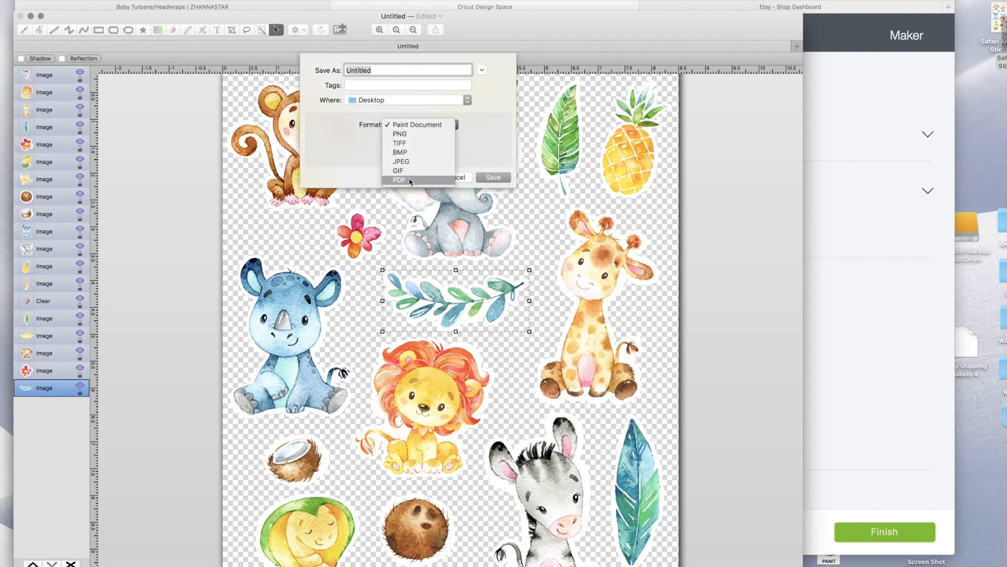
click(401, 133)
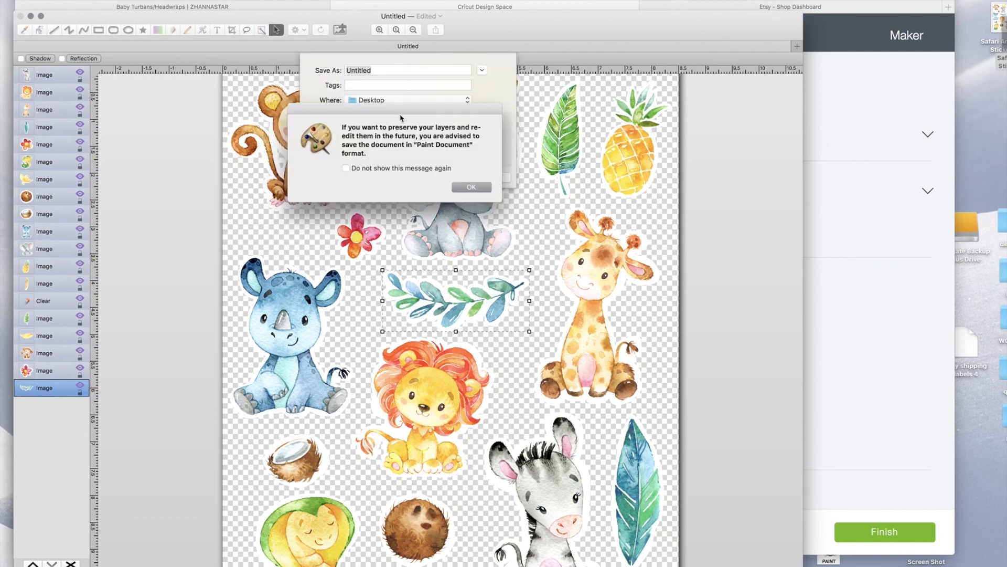
click(471, 188)
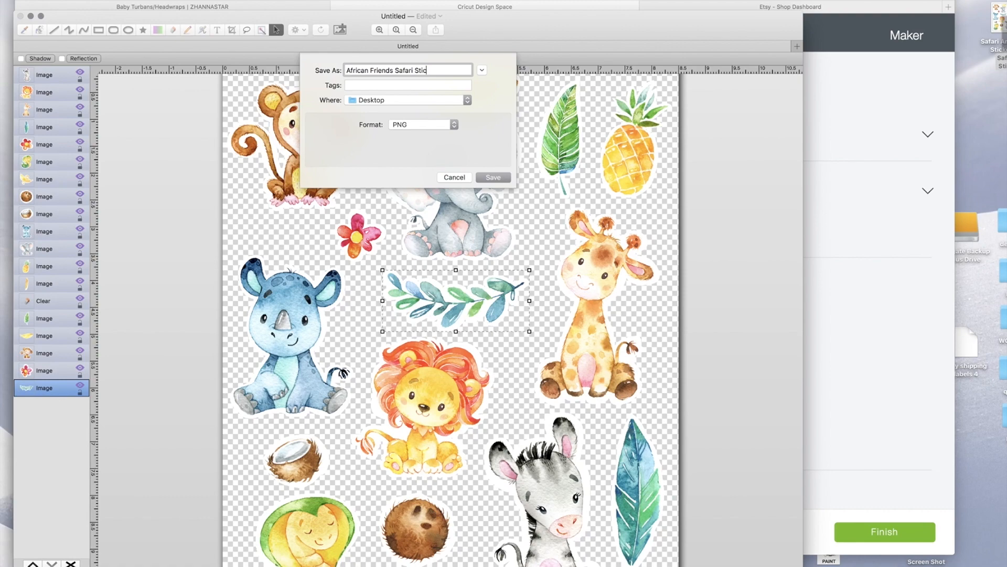
click(495, 178)
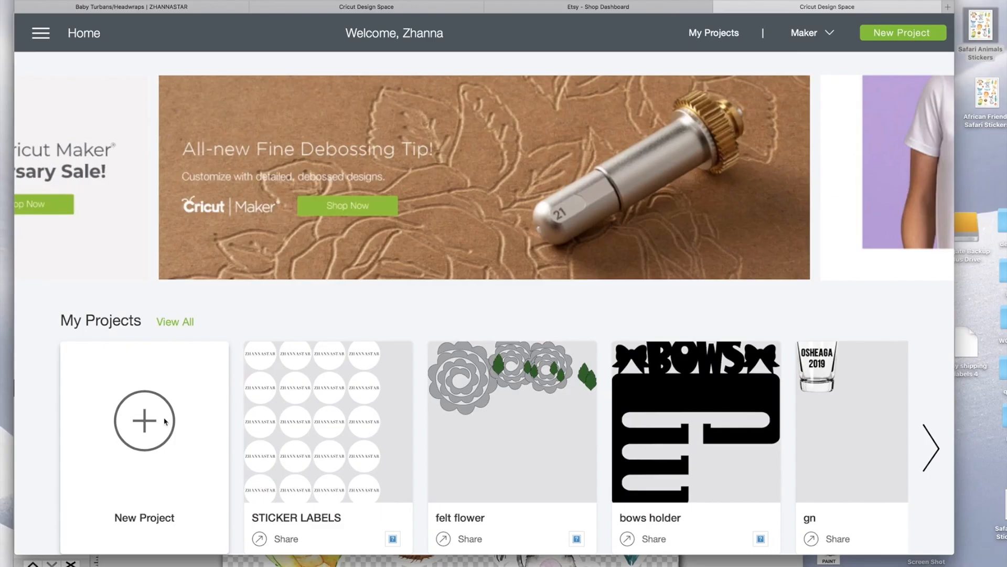
Start a new Cricut Design Space project and upload the African Friends Safari Stickers image from the Desktop as a Complex image.
click(165, 421)
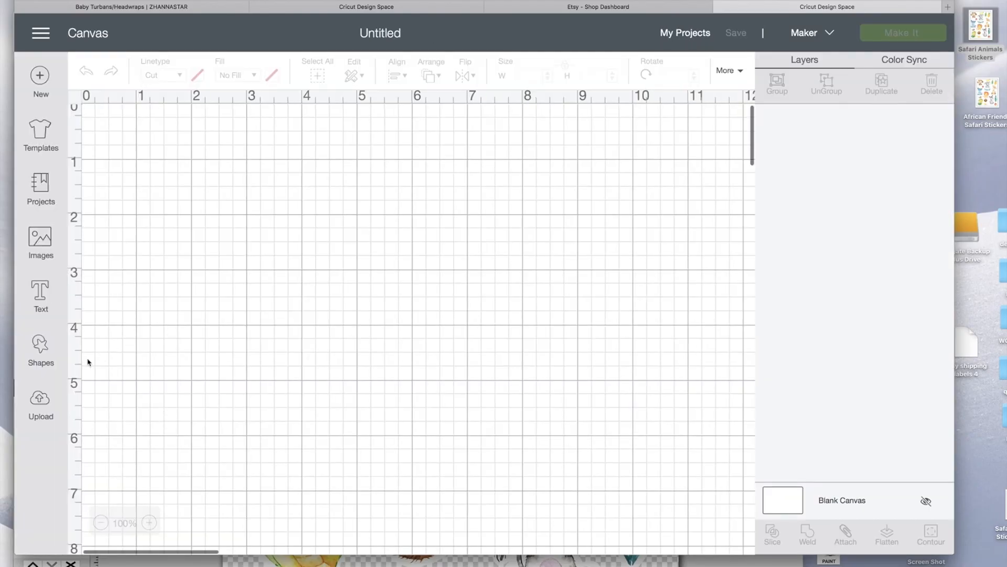
click(45, 401)
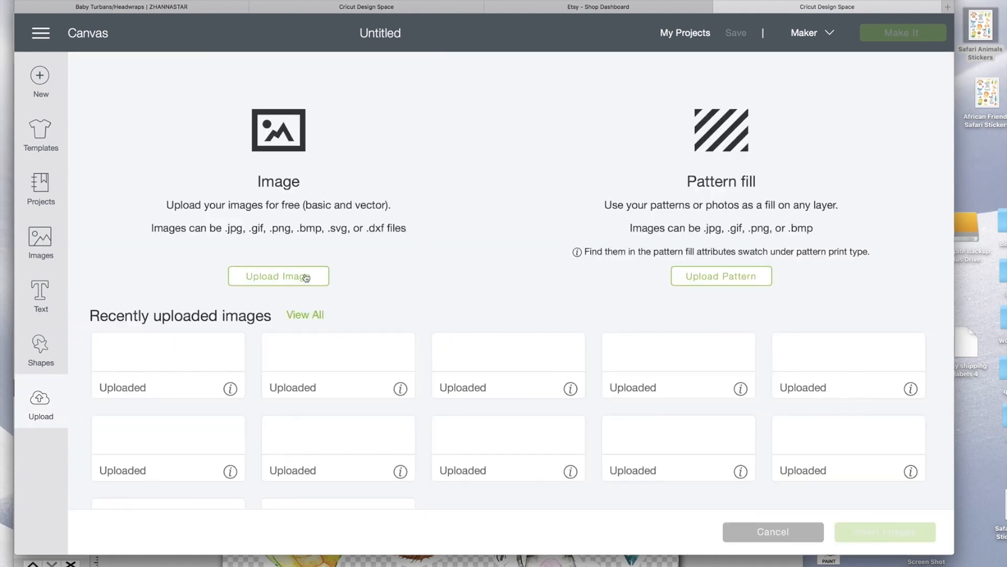
click(305, 277)
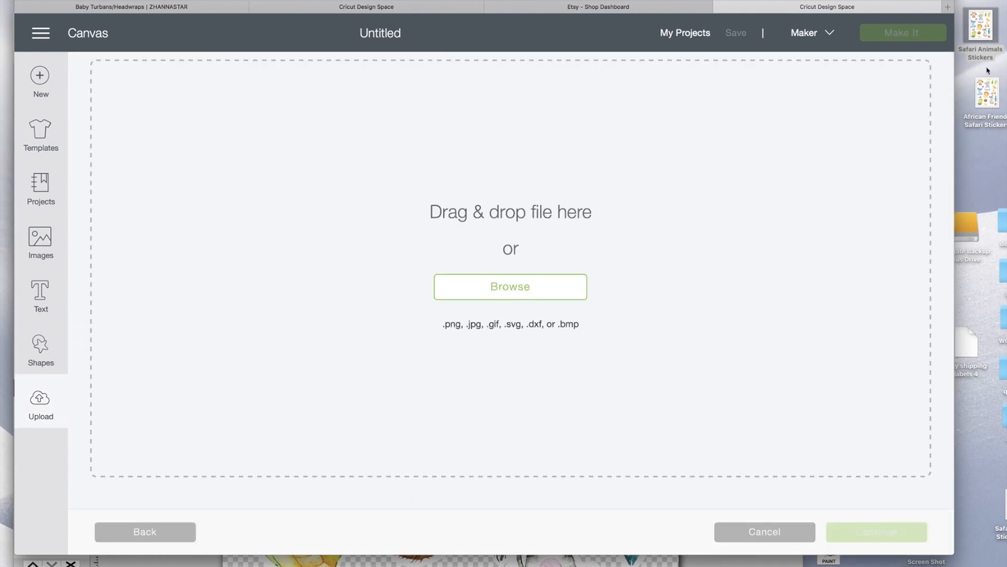
drag(985, 41, 625, 254)
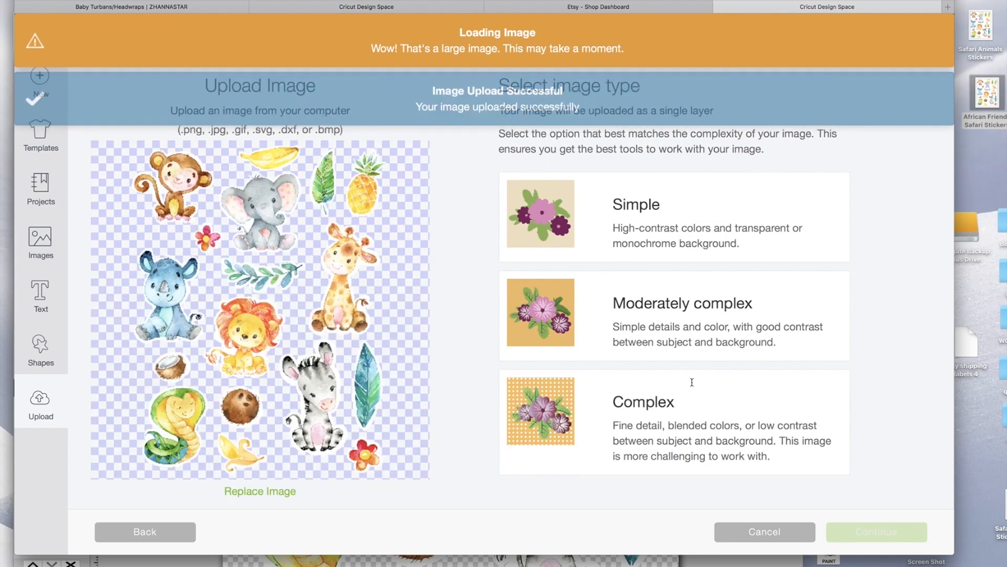
click(734, 415)
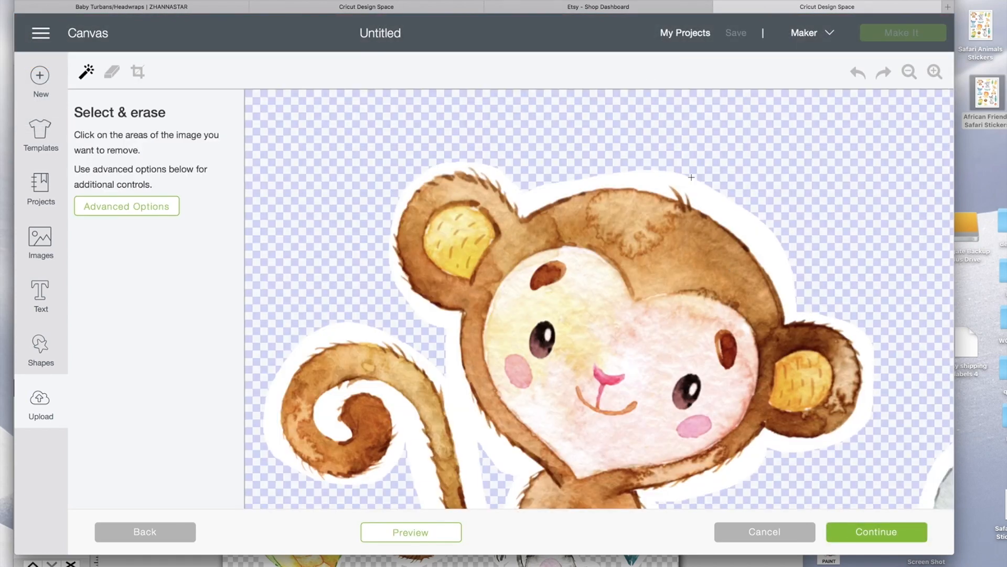
Save the upload as a Print Then Cut image tagged zebra, lion, snake, hippo, rhino, monkey, banana, pineapple, flower, African, safari, animals, zoo.
click(895, 533)
text(zebra, lion, snake, hippo, rhino, monkey, banana, pineapple, flower, African, safari, animals, zoo)
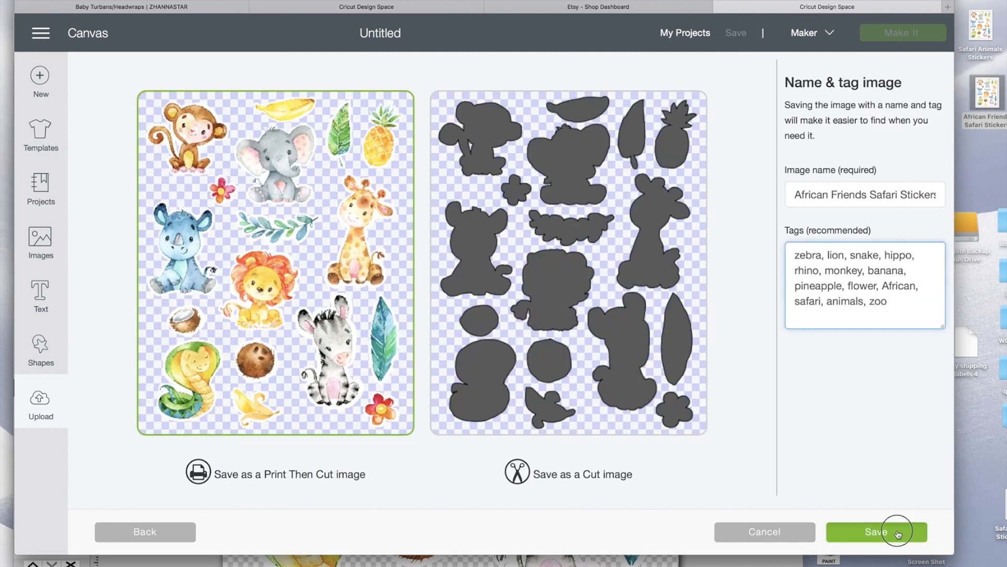
click(897, 531)
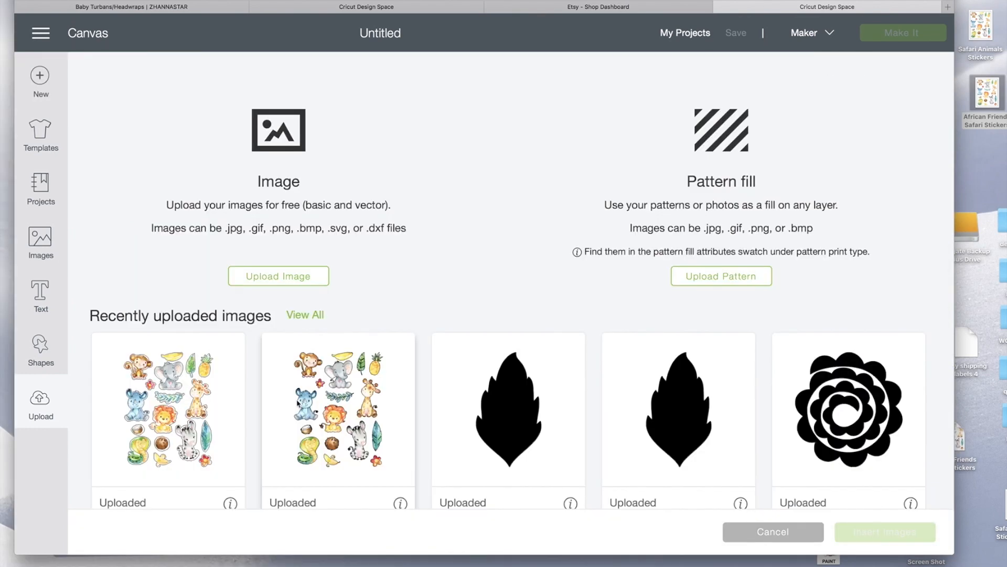
Insert the uploaded safari sticker image onto the canvas and move it aside to clear space for a guide shape.
click(168, 409)
click(339, 410)
click(885, 532)
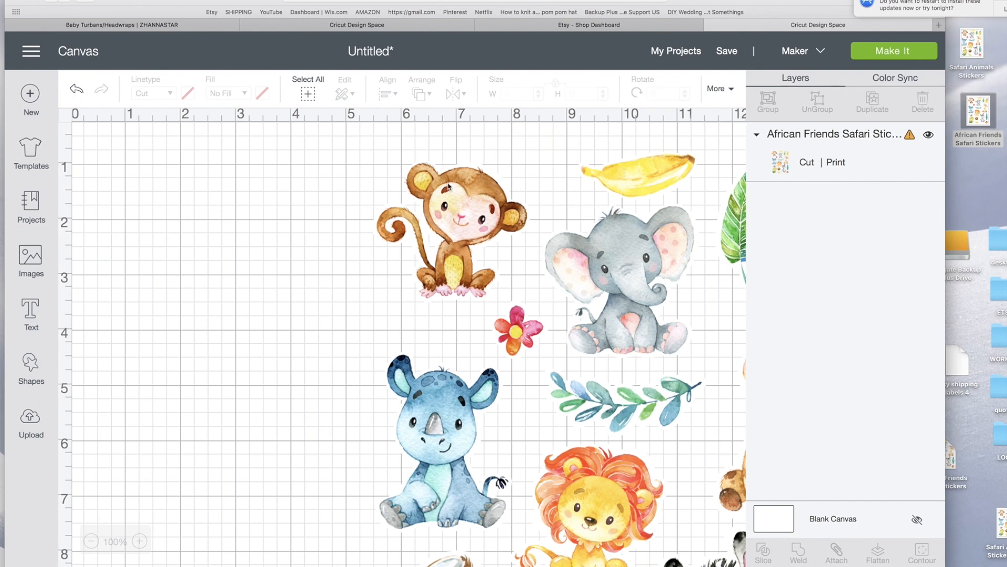
drag(448, 186, 573, 197)
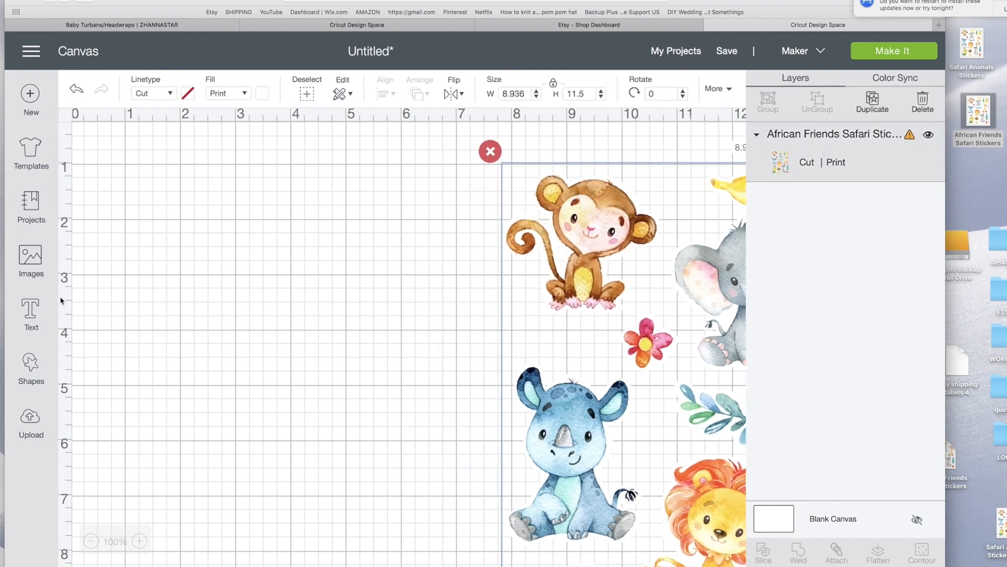
Add a square with a print fill sized 11 by 8.5 inches and check its size warning.
click(31, 379)
click(97, 268)
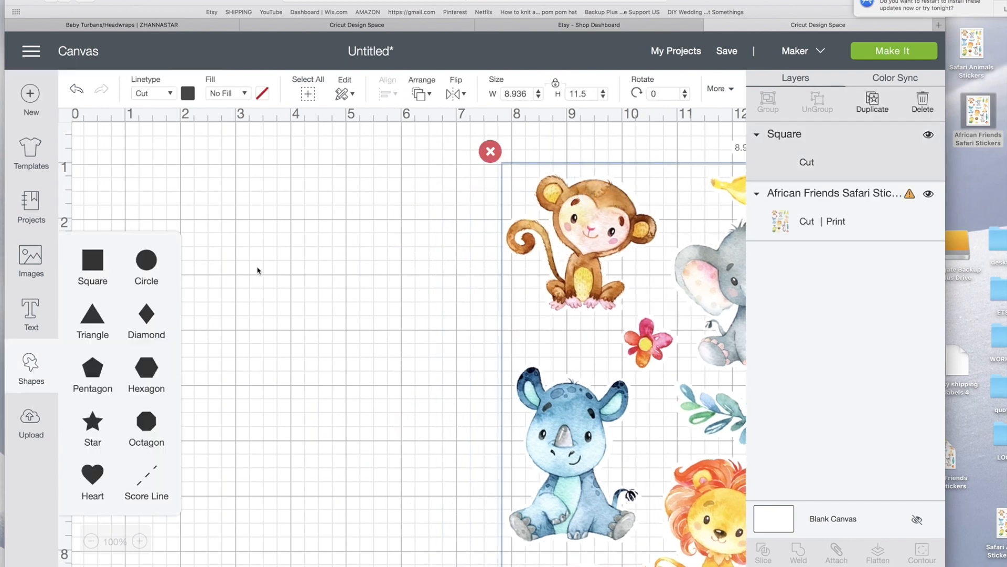
click(526, 94)
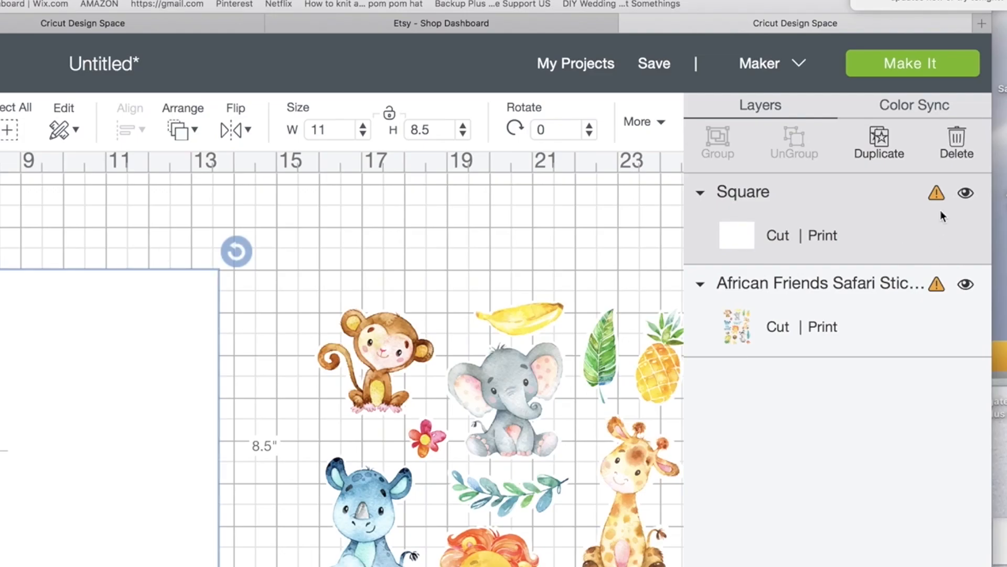
mouse_move(911, 135)
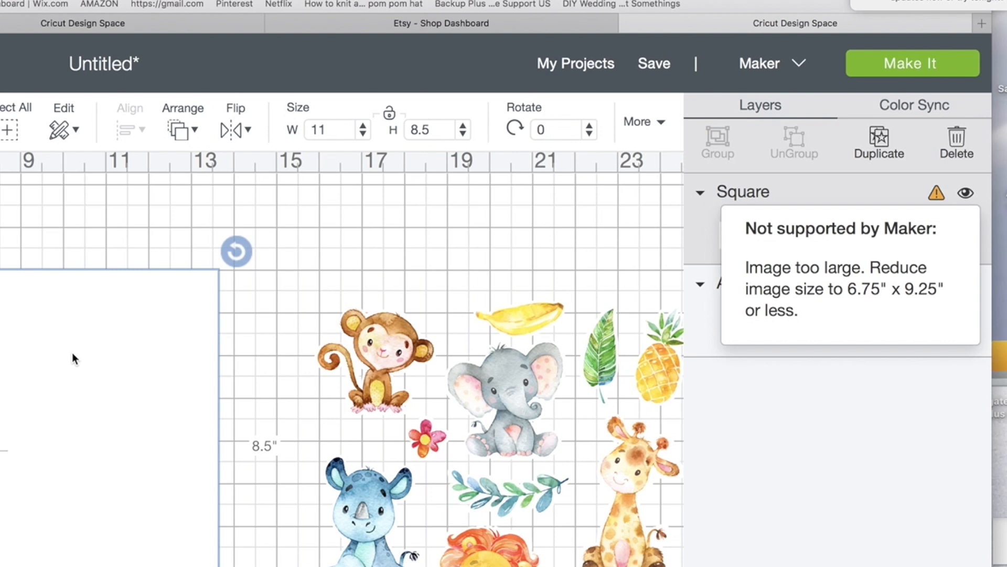
Resize the square to 9.25 inches wide by 6.75 inches high and return it to a cut-only shape.
drag(317, 135, 277, 131)
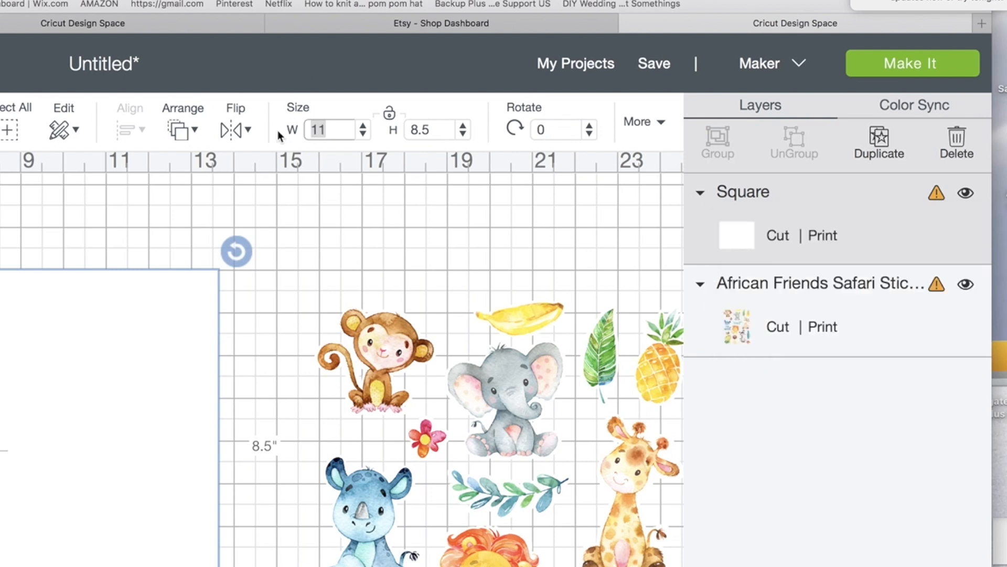
key(Return)
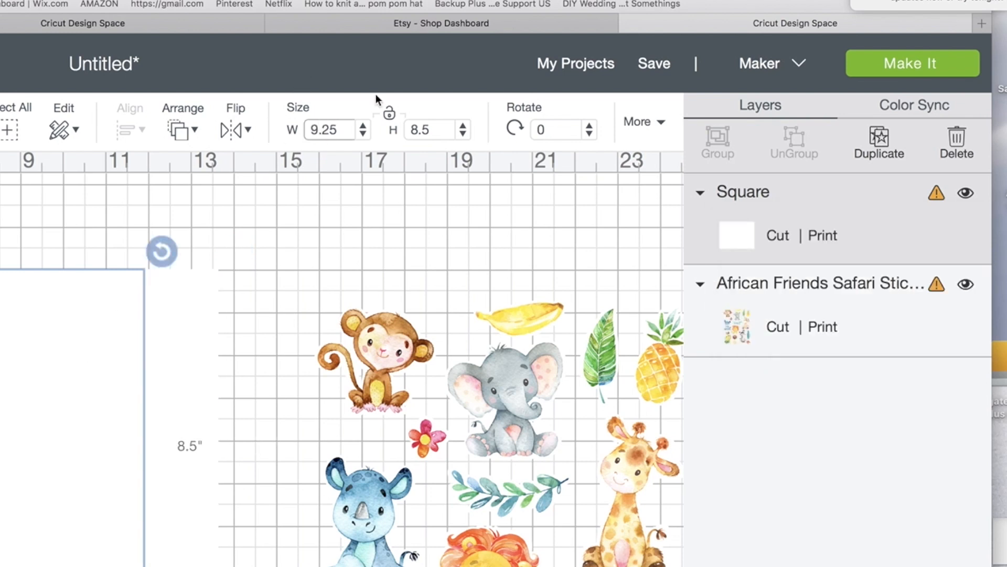
click(436, 130)
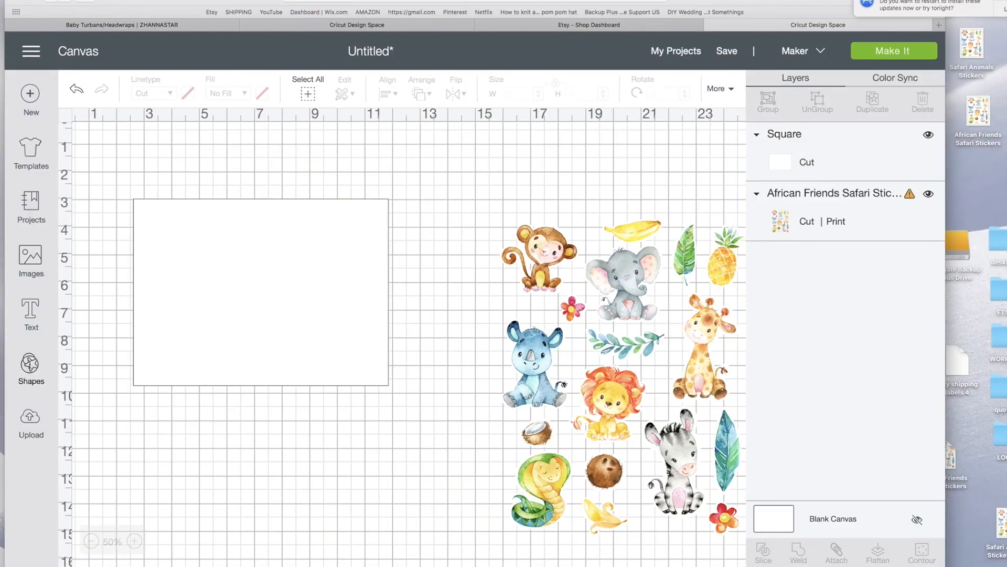
Add a vertical score line about 7.8 inches long and center it on the square.
click(30, 364)
click(152, 487)
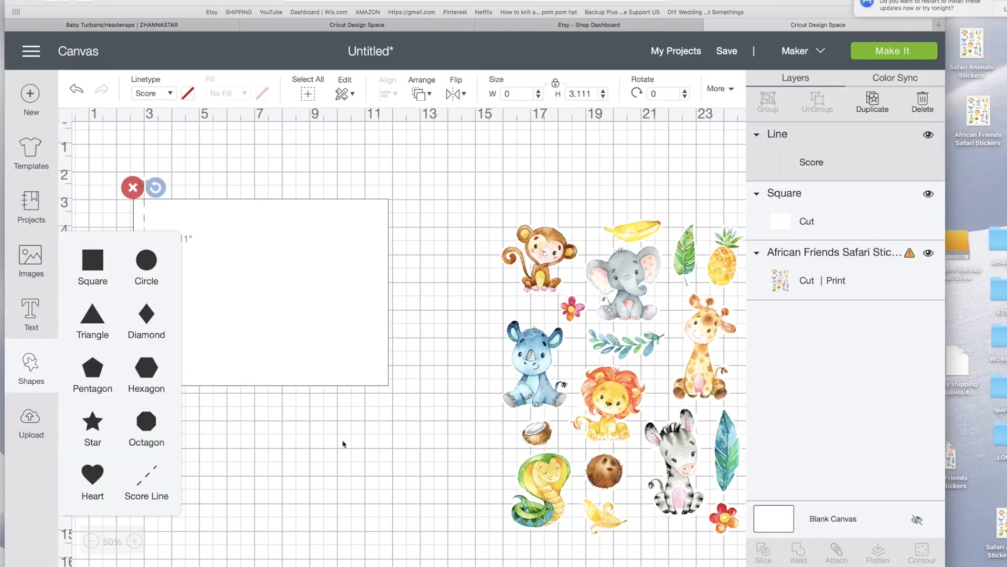
drag(143, 234, 241, 240)
drag(254, 299, 299, 424)
drag(387, 426, 131, 269)
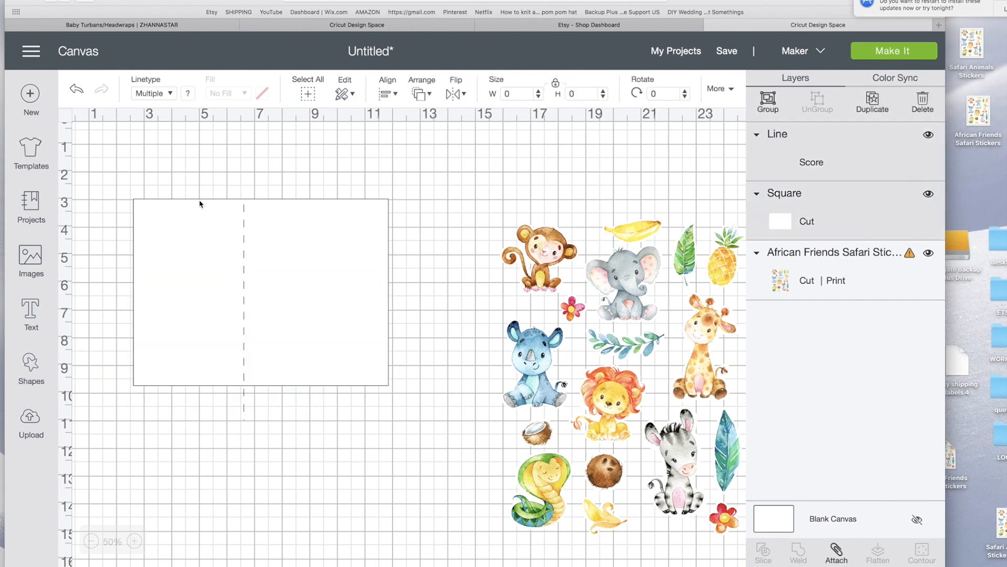
click(391, 99)
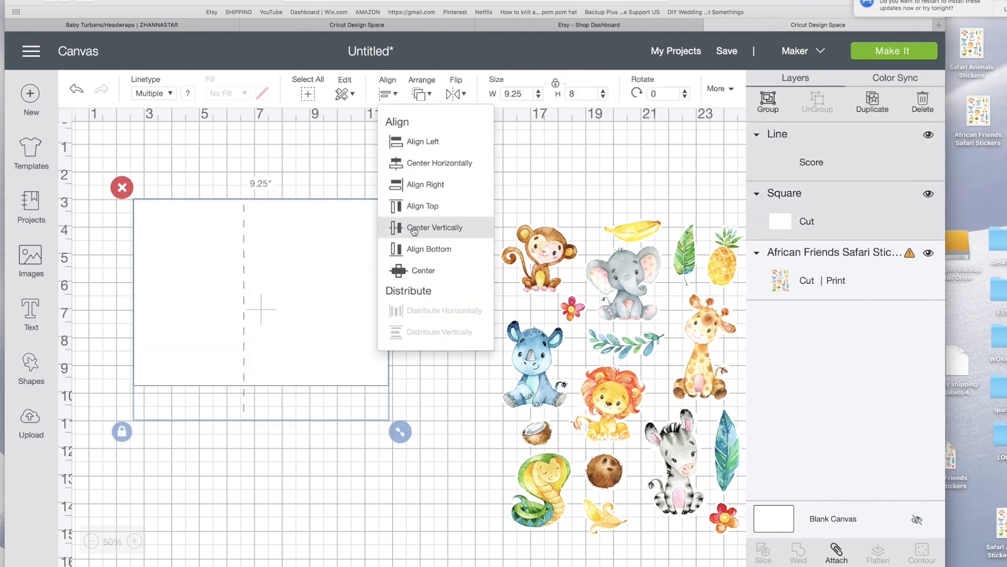
click(414, 269)
click(440, 272)
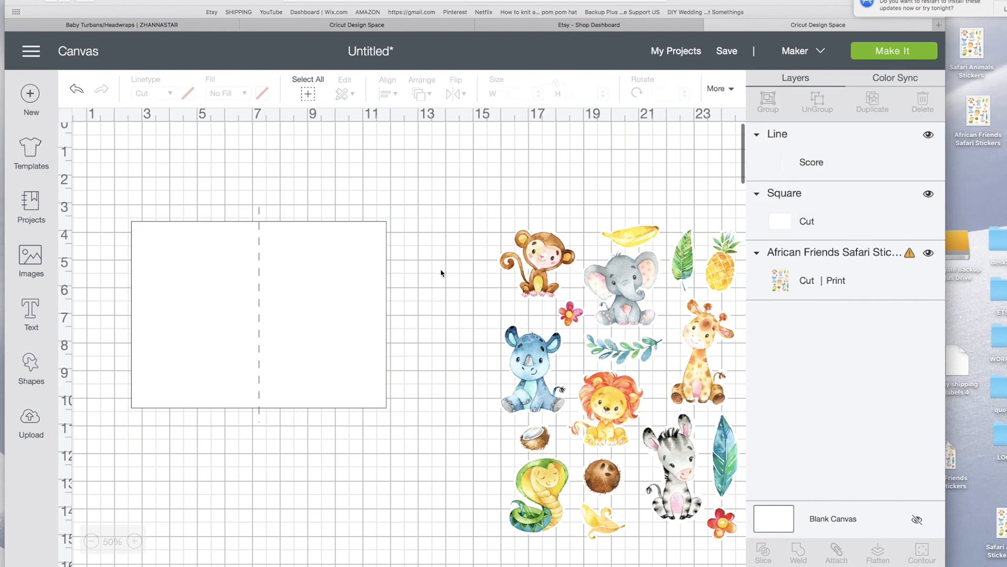
Move the stickers onto the square, bring them to the front and scale them to about 4.62 by 5.94 inches to fit one half.
drag(583, 320, 222, 322)
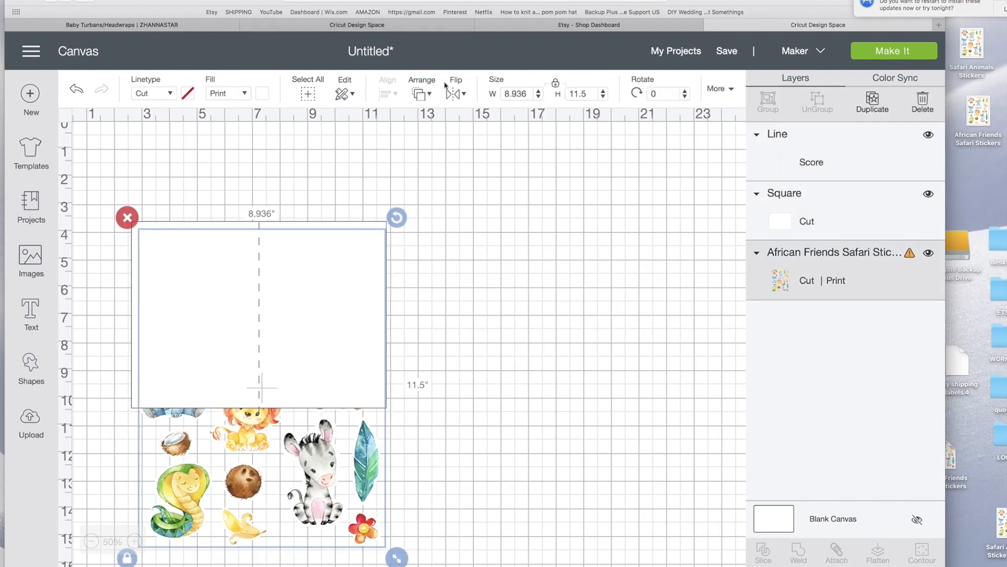
click(423, 93)
click(456, 187)
click(479, 401)
click(382, 540)
drag(402, 559, 264, 401)
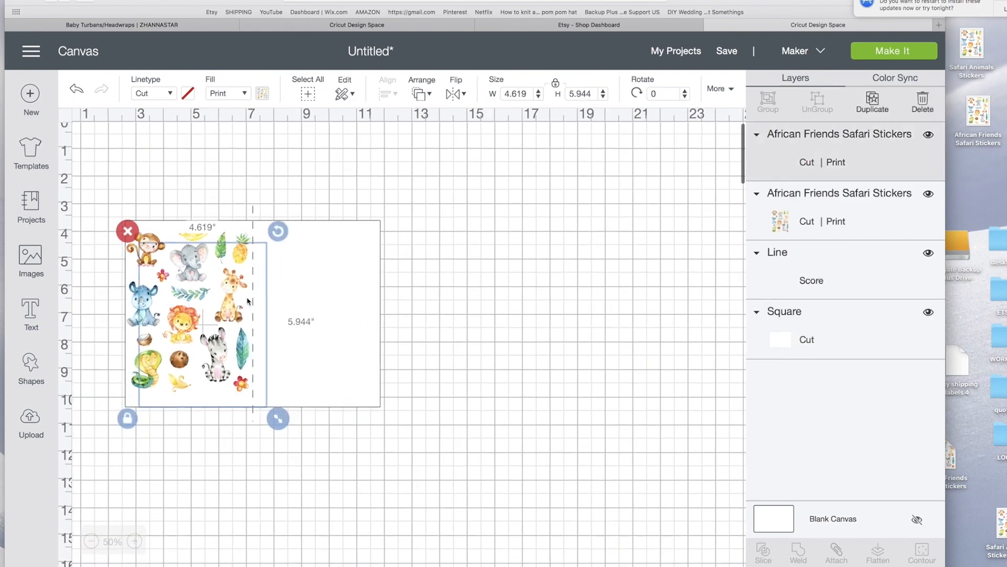
Place a duplicate of the scaled sticker image on the other half of the square, beside the score line.
drag(231, 306, 345, 294)
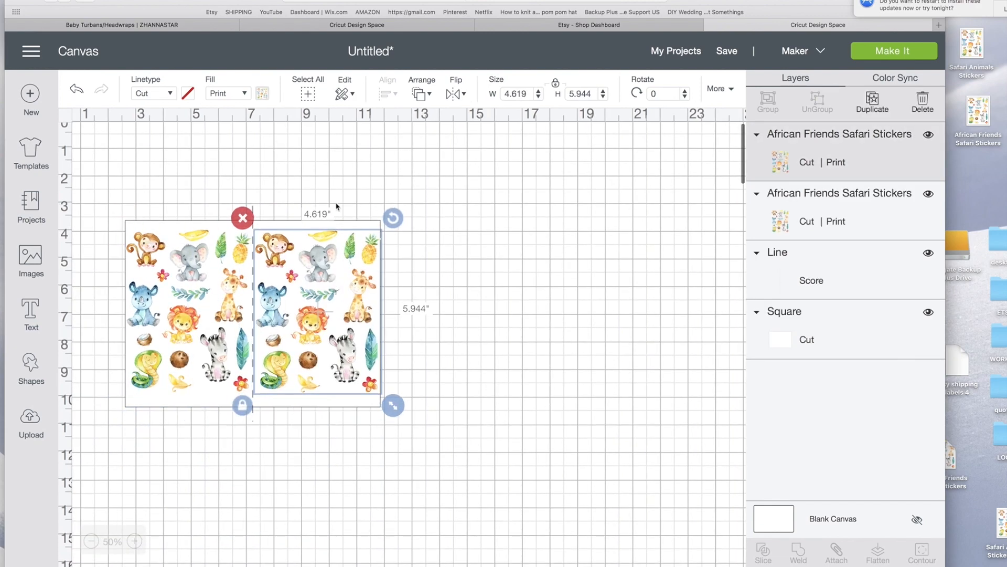
key(super+a)
scroll(438, 265, down, 1)
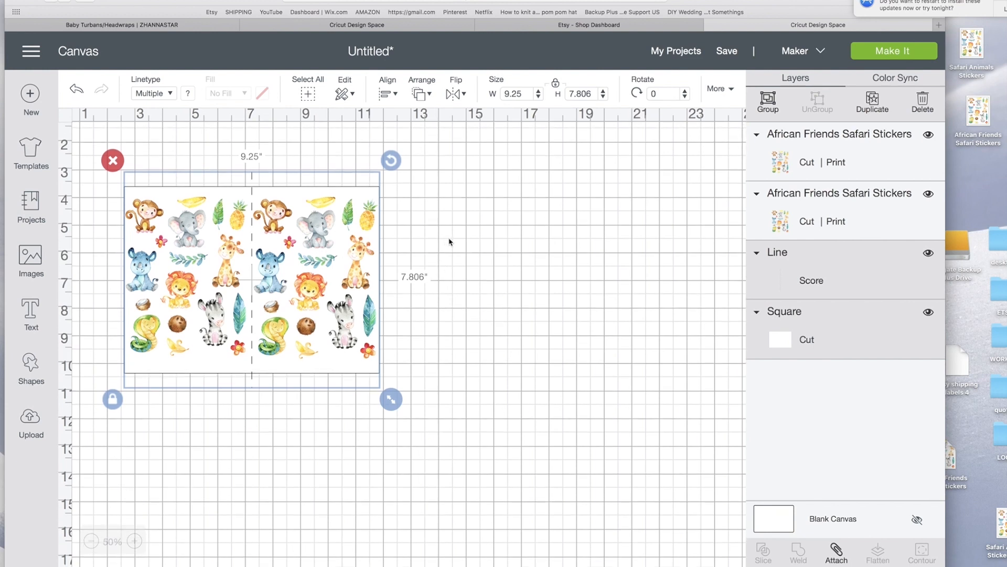
Delete the guide square and the score line, keeping only the two sticker images.
click(294, 193)
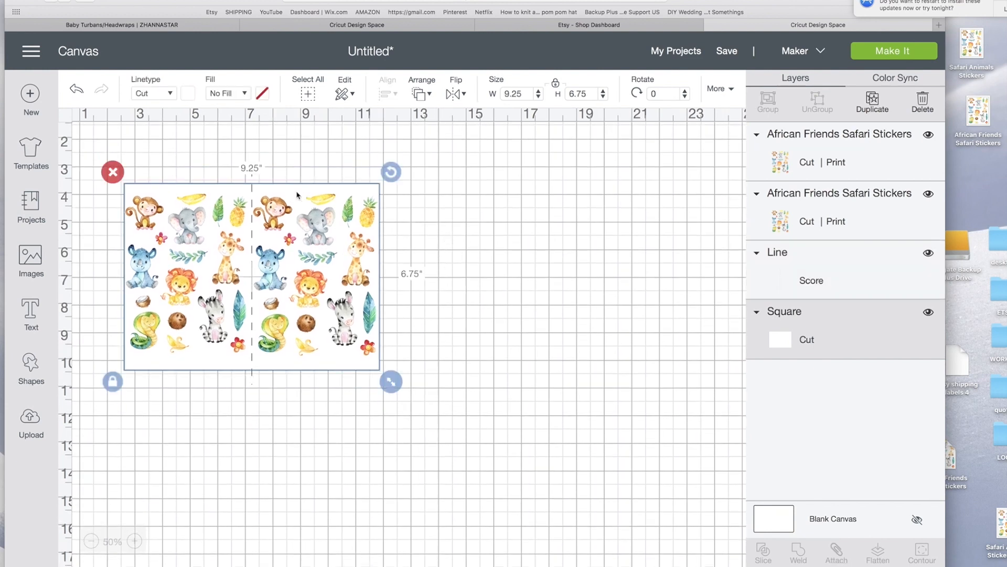
scroll(297, 195, left, 1)
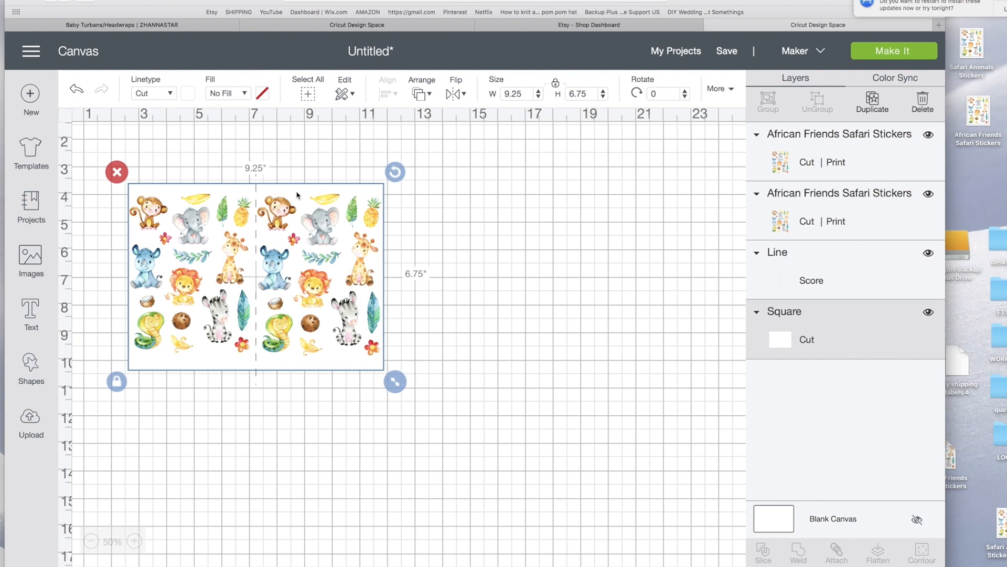
key(Delete)
click(255, 182)
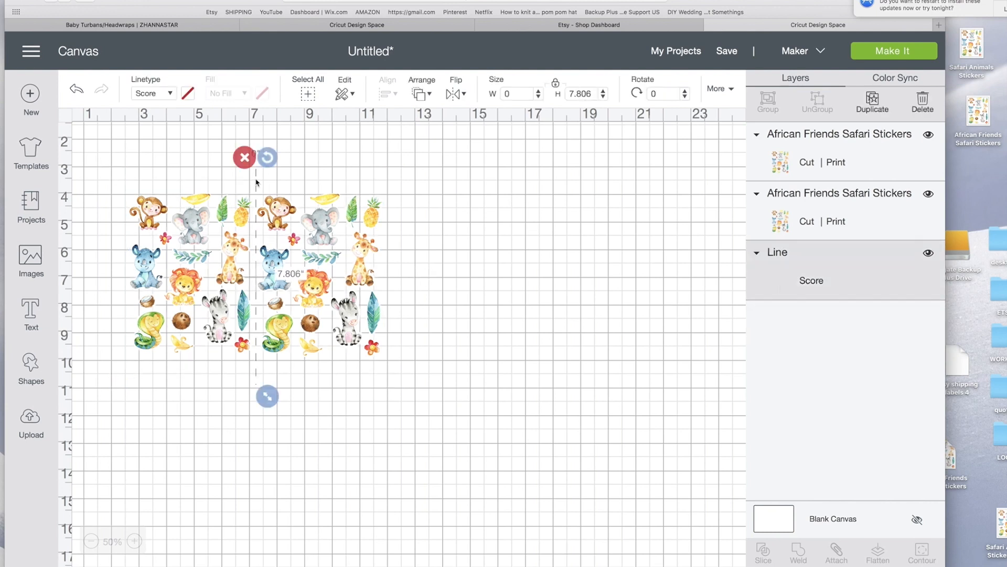
key(Delete)
Flatten the two sticker images into a single printable layer and save the project as stickers African safari.
drag(166, 170, 606, 290)
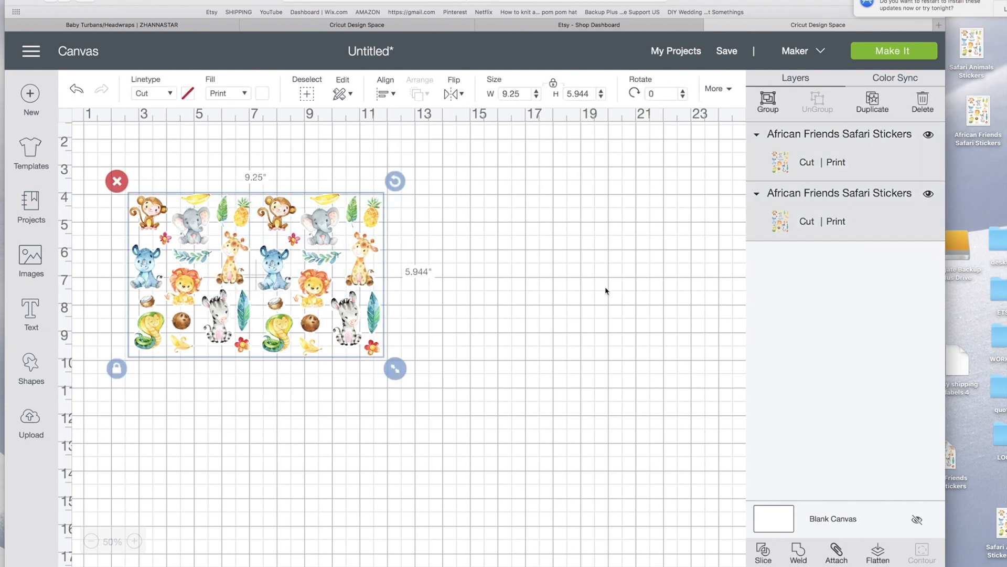
click(878, 553)
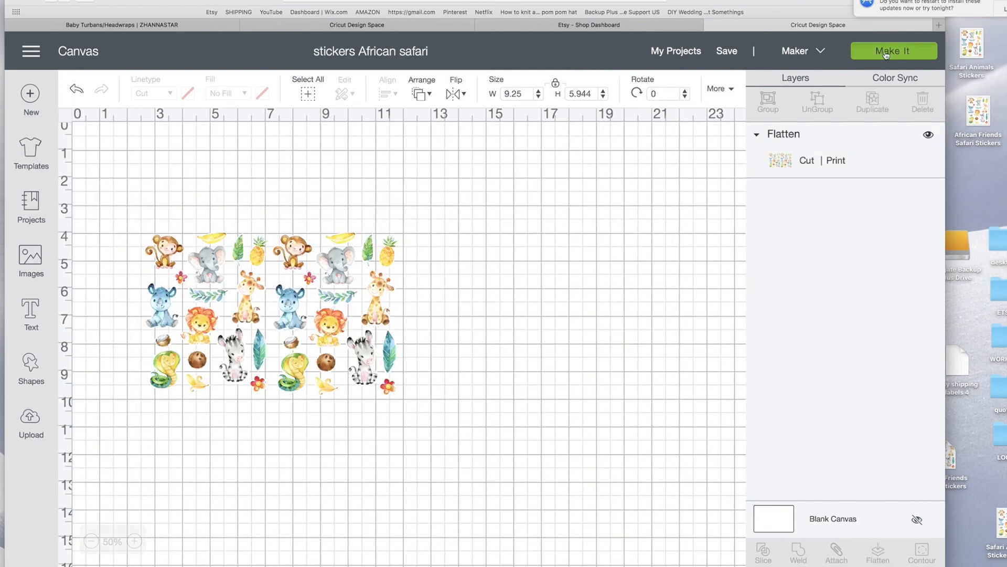
Send the project to be made and print one copy of the sticker sheet on the Photosmart D110 series printer without bleed.
click(894, 51)
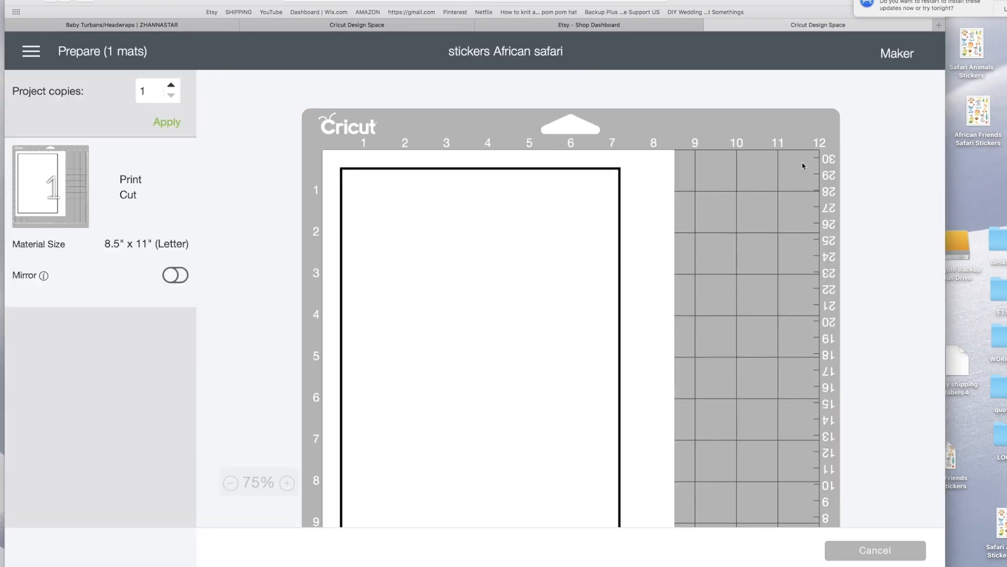
click(884, 551)
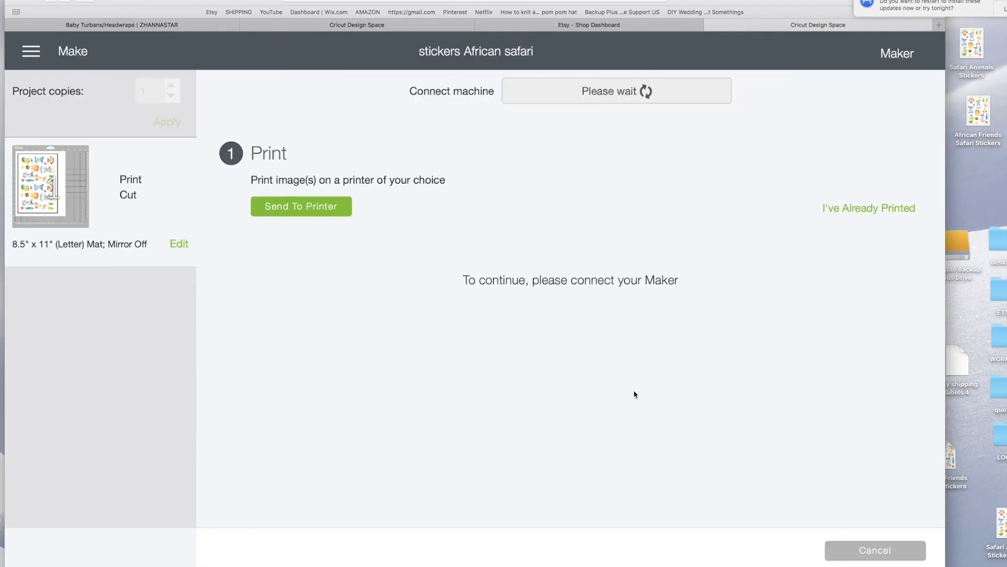
click(326, 214)
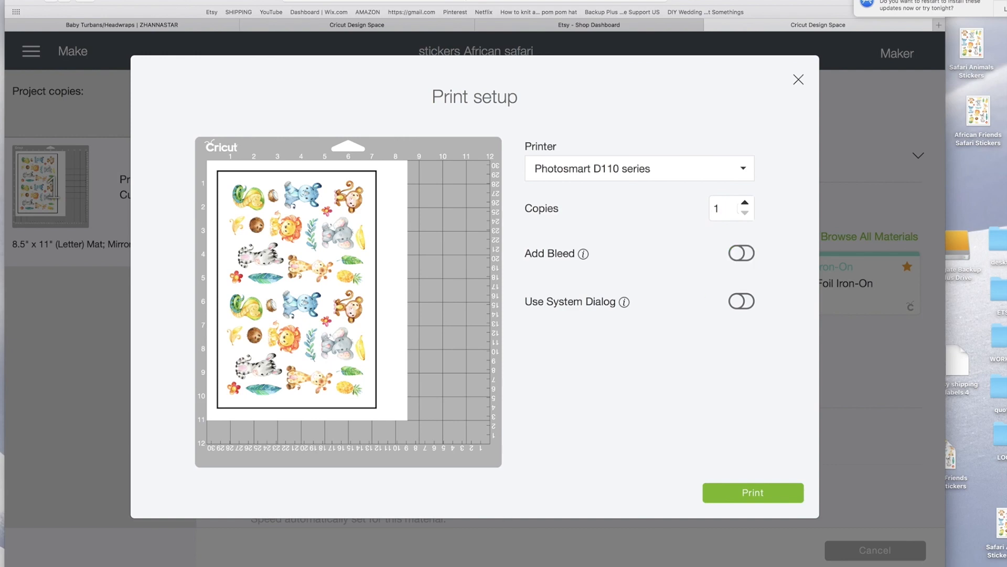
key(Return)
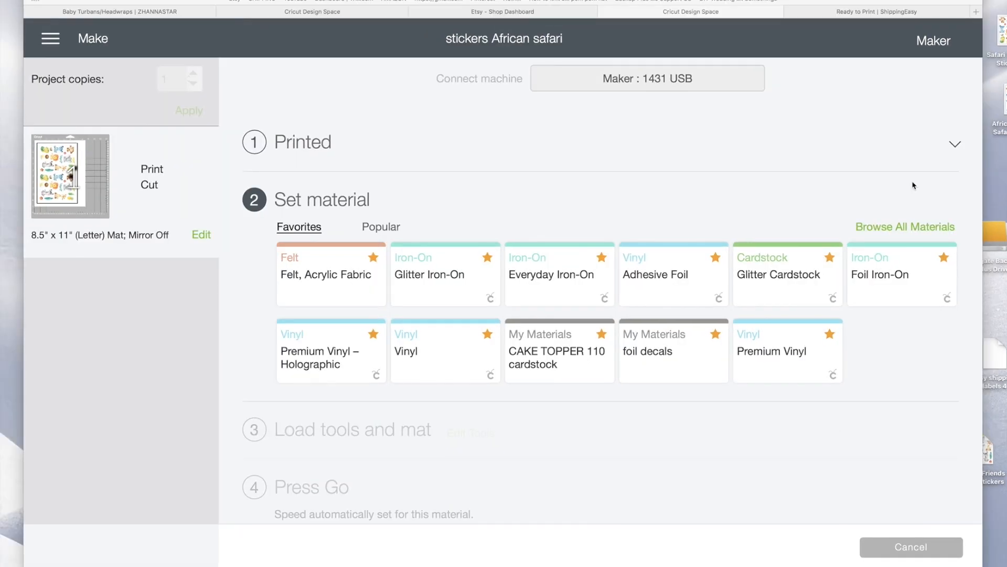
Search all materials for sticker, set the cutting material to Sticker Paper, Removable, and change its pressure from Default to More.
click(889, 227)
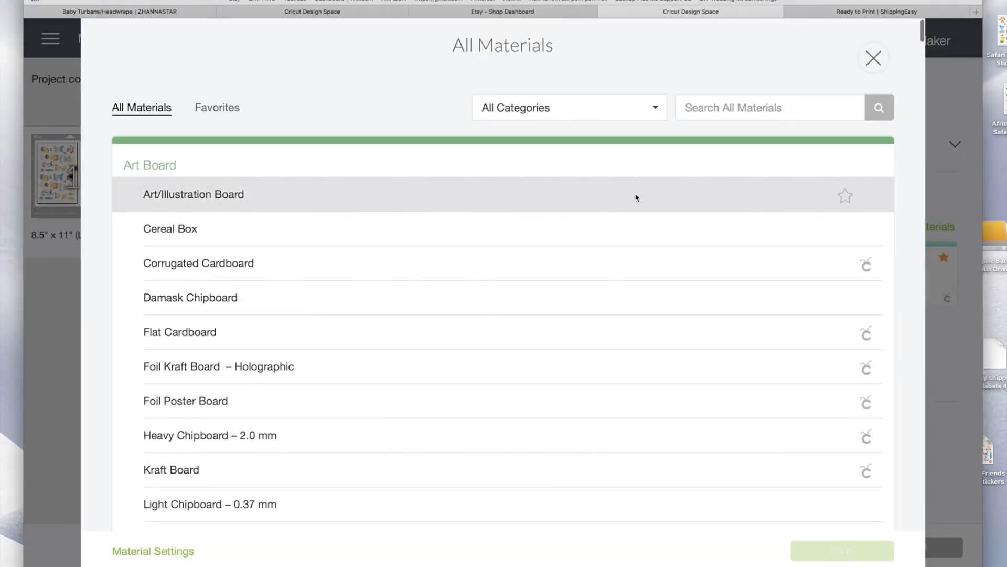
click(710, 107)
text(stick)
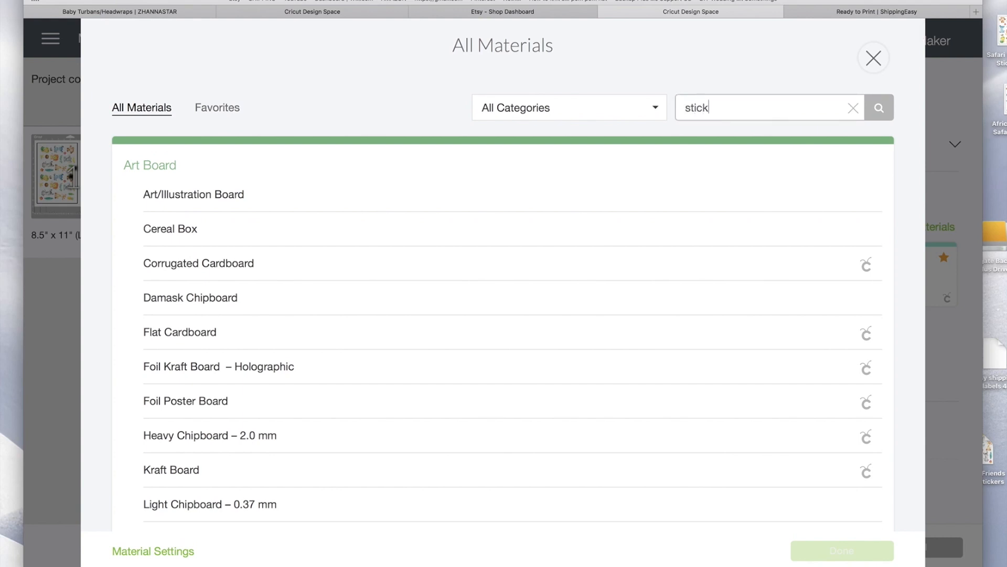
text(er)
click(274, 295)
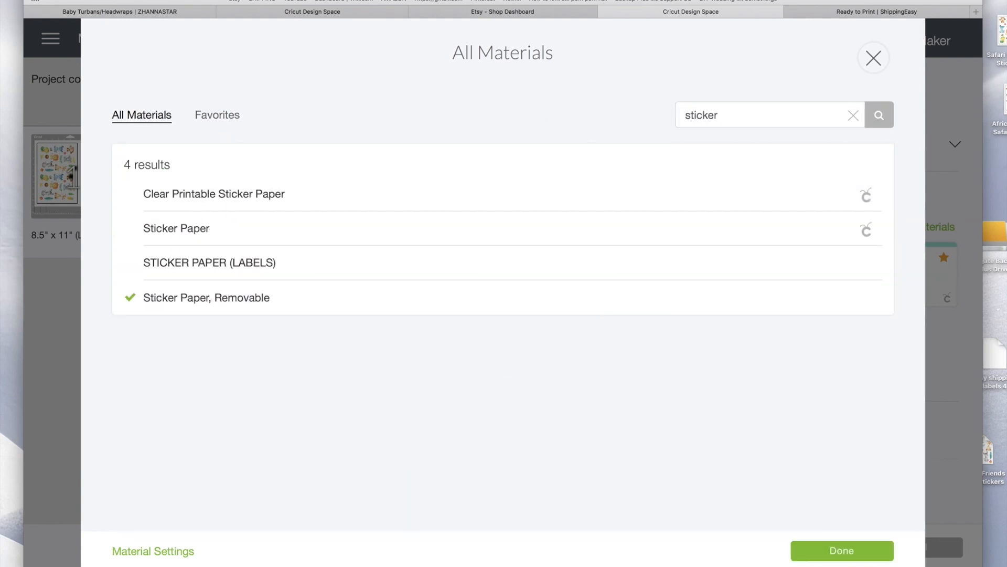
click(878, 558)
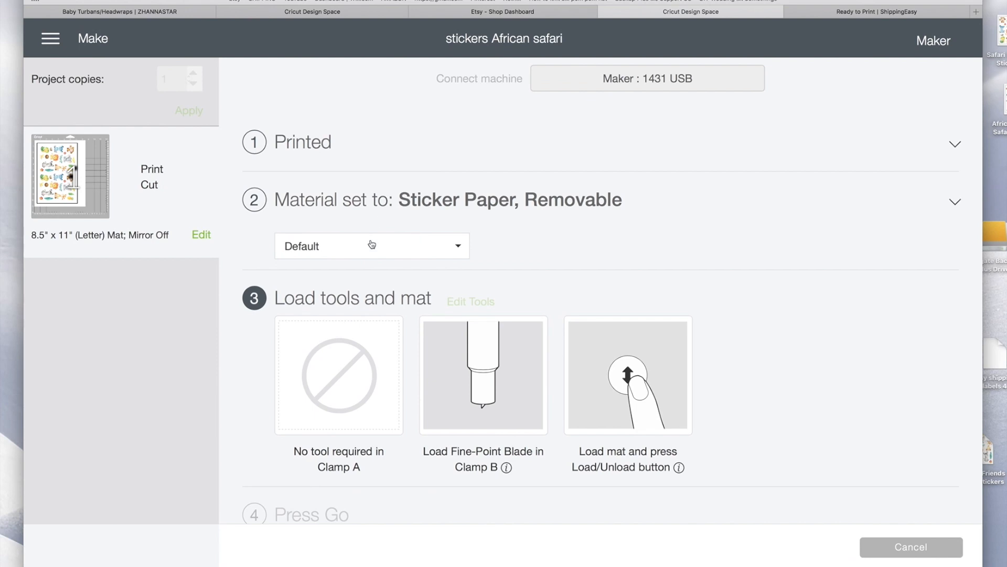
click(372, 249)
click(342, 280)
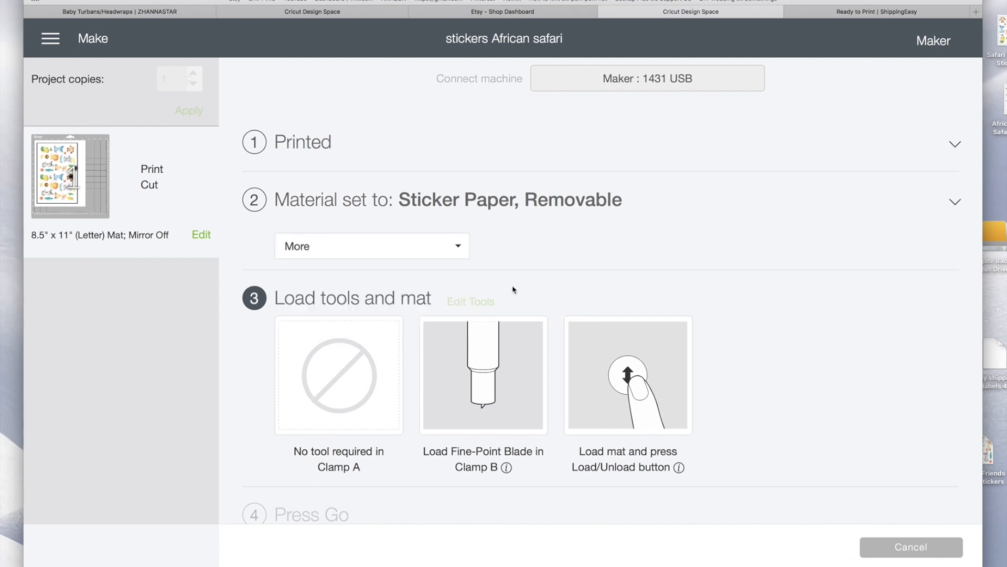